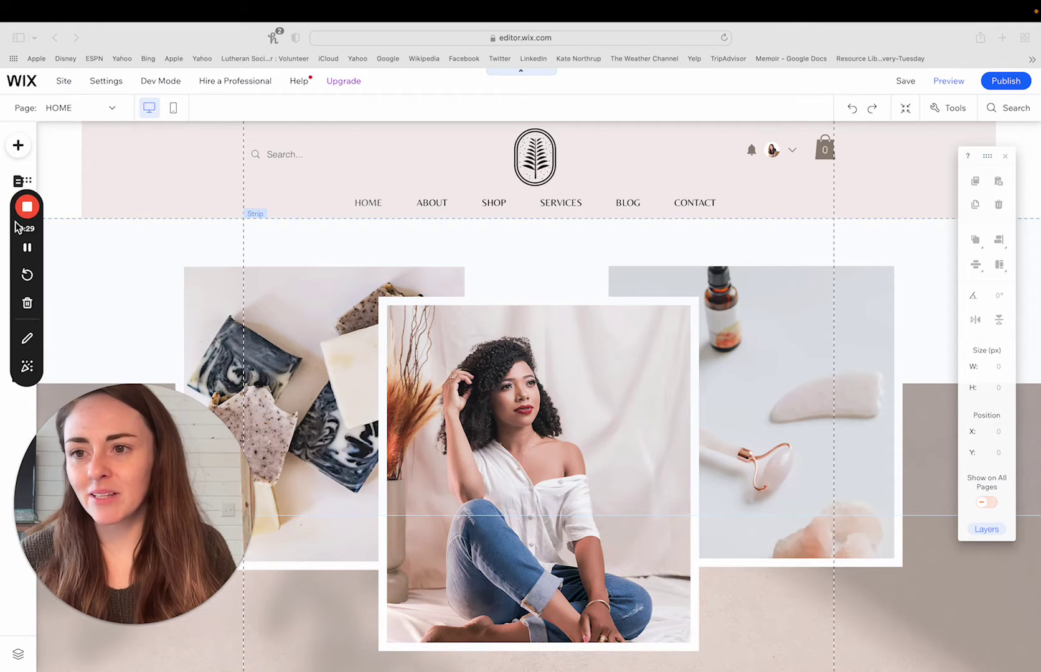
# Bring up the site pages list and open the options for CATEGORY 1 under SHOP
pyautogui.moveTo(16, 227); pyautogui.dragTo(1005, 496)
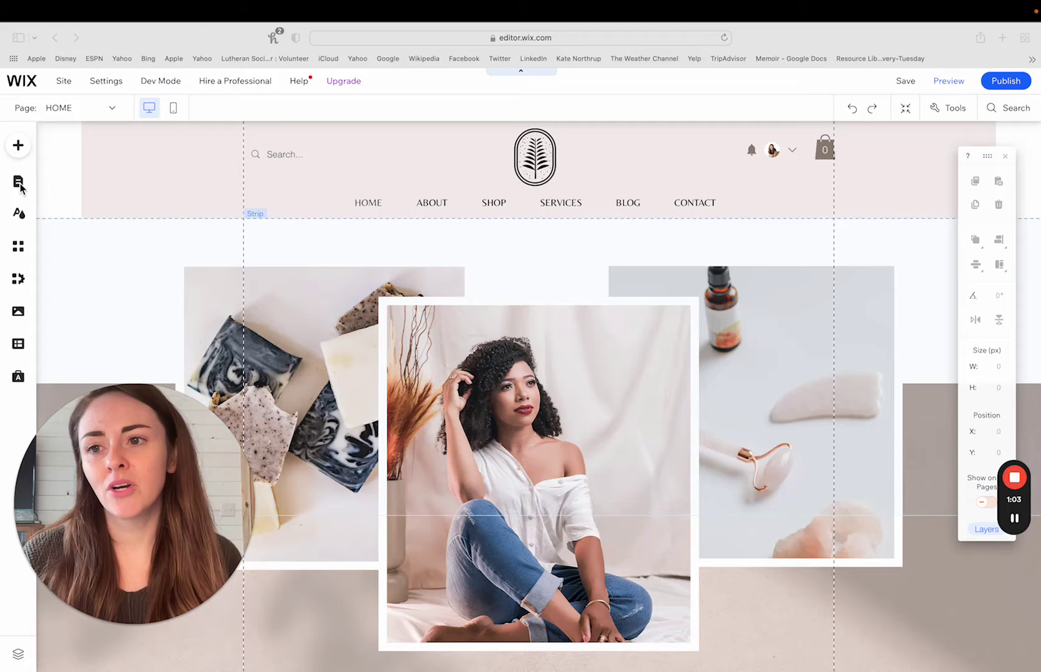
pyautogui.click(20, 189)
pyautogui.click(20, 189)
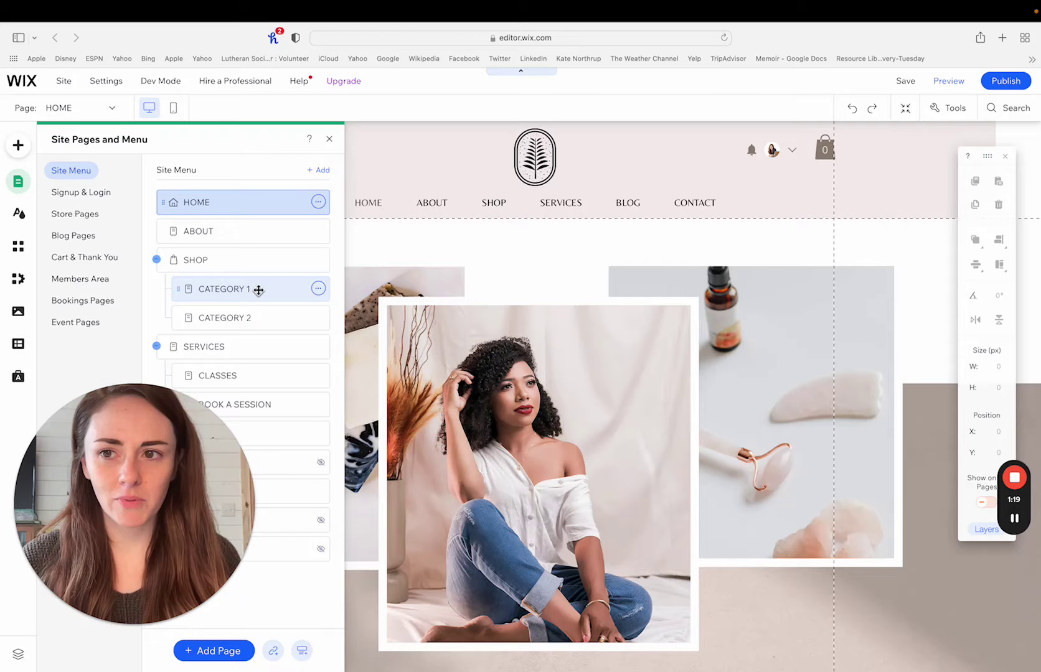
pyautogui.click(318, 288)
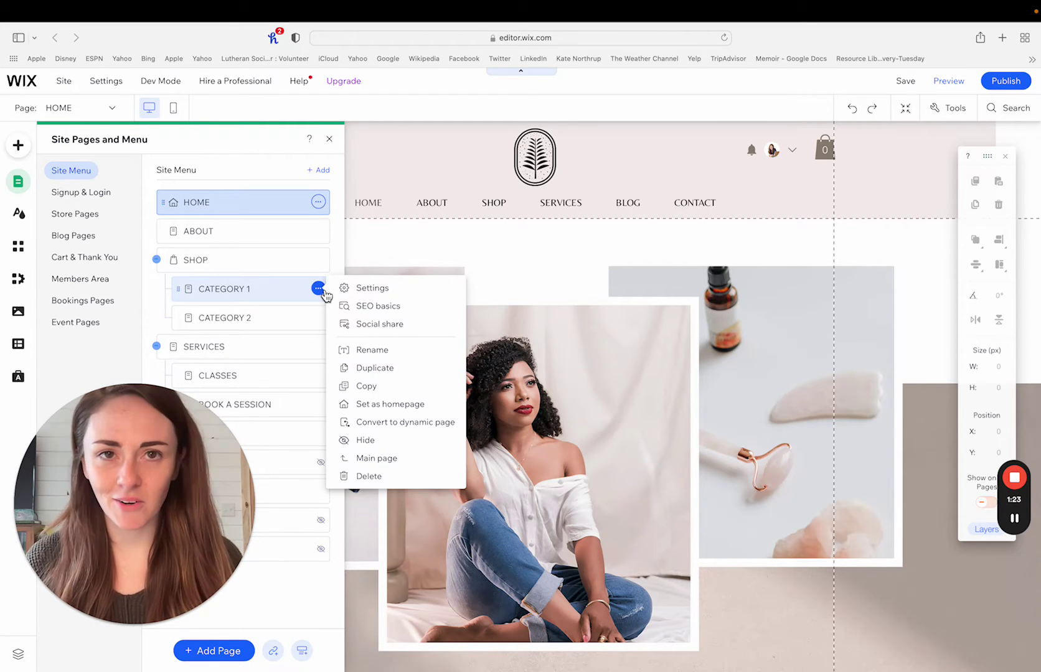
# Open CATEGORY 1's Page Settings and review its Layout, Permissions and SEO basics
pyautogui.click(372, 288)
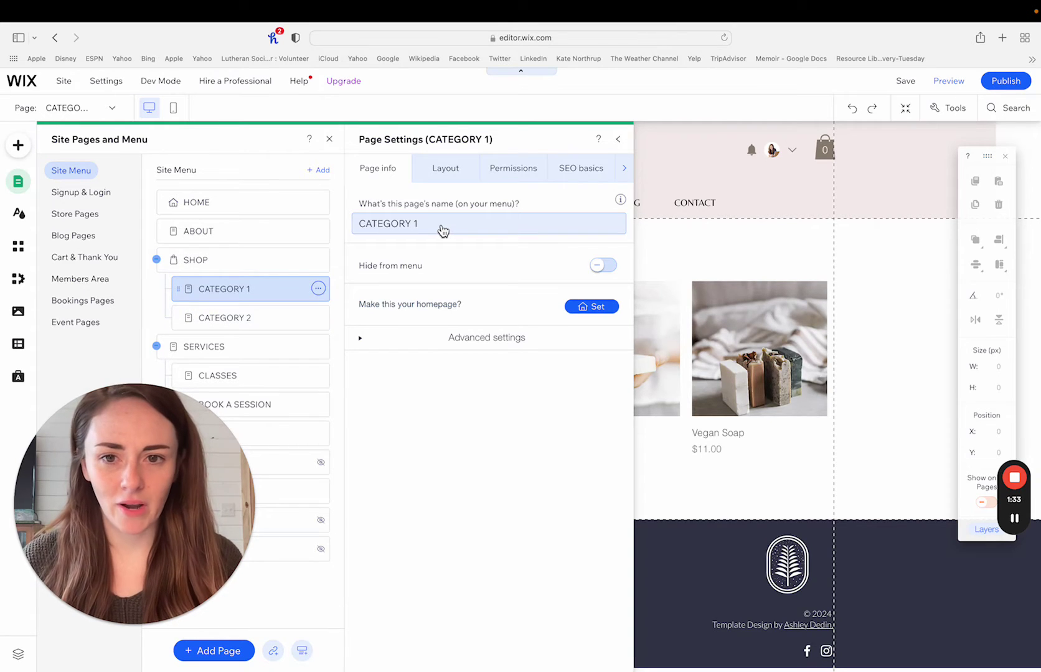
pyautogui.click(445, 172)
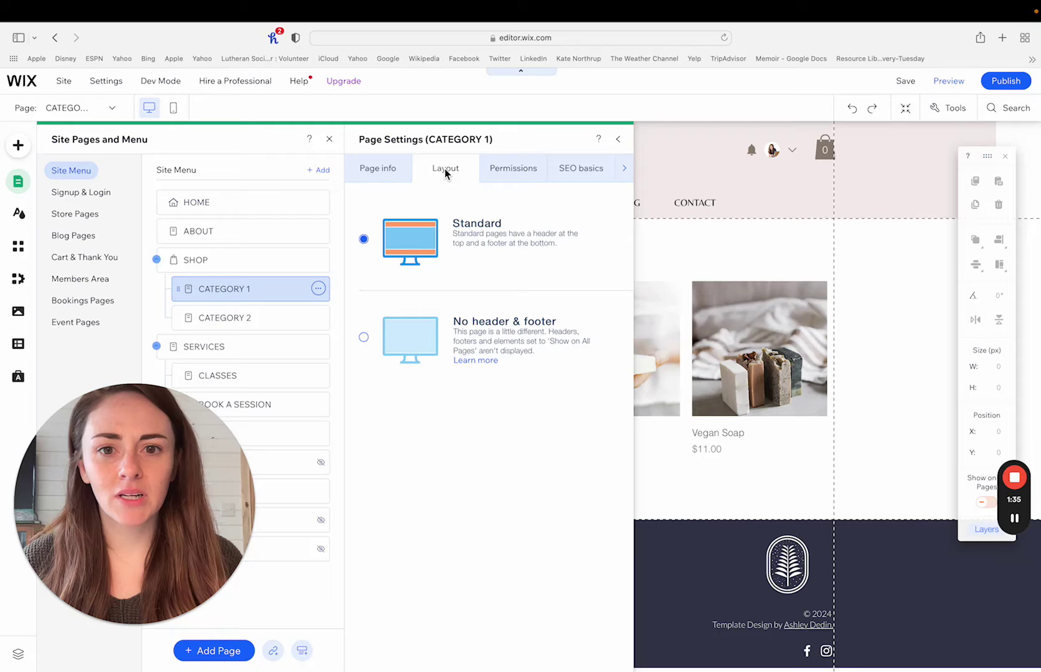
pyautogui.click(510, 174)
pyautogui.click(572, 169)
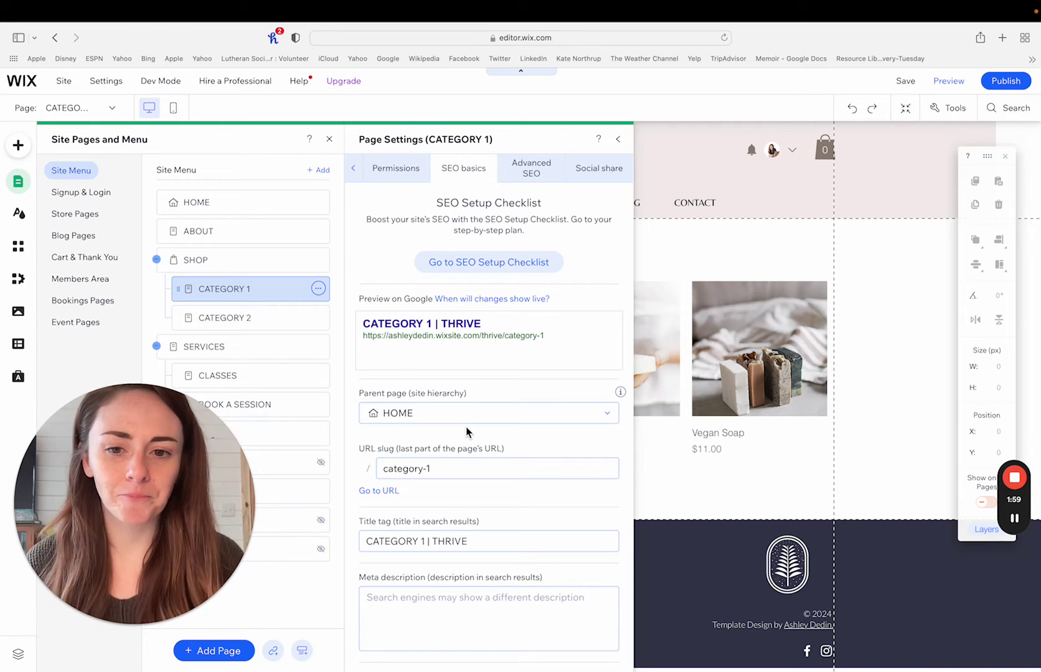
# Change the CATEGORY 1 URL slug from category-1 to soap
pyautogui.tripleClick(453, 475)
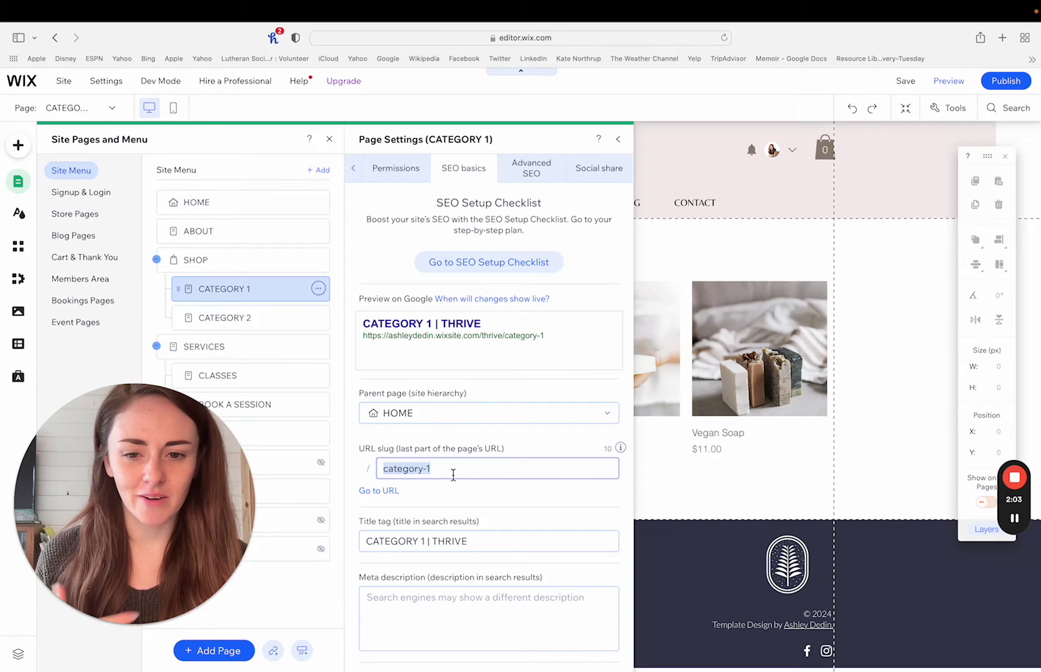
pyautogui.click(454, 475)
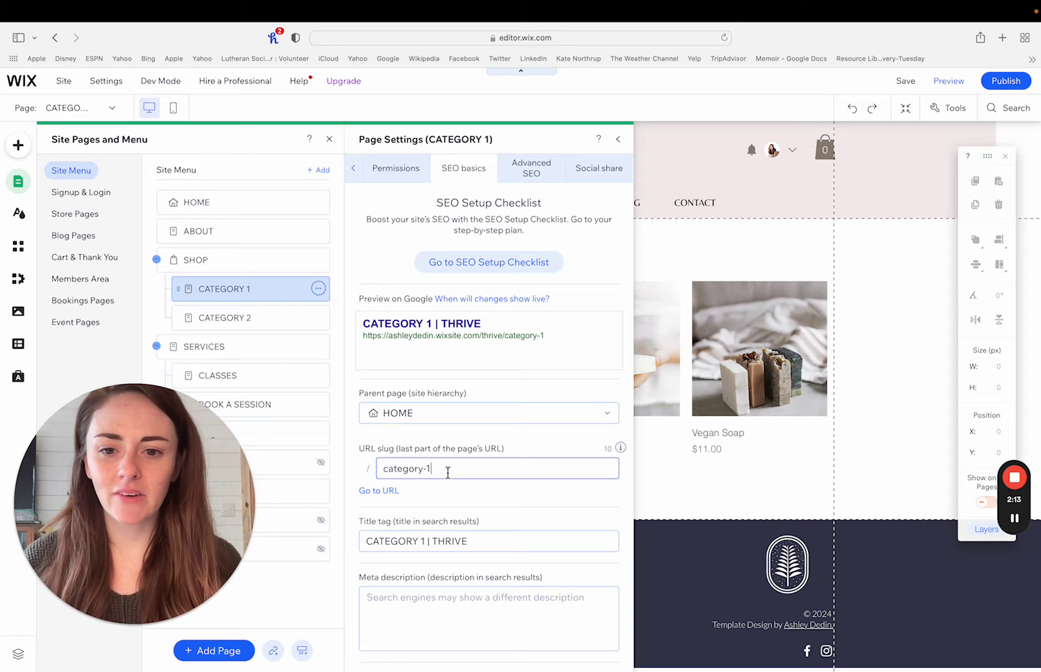
pyautogui.tripleClick(447, 473)
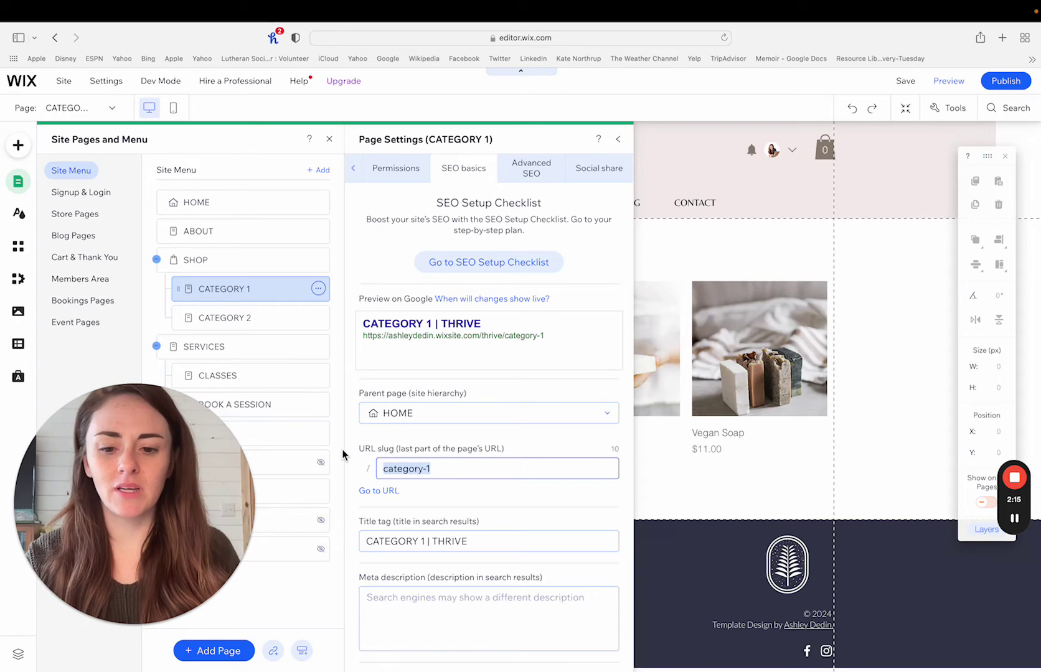
pyautogui.write('soap')
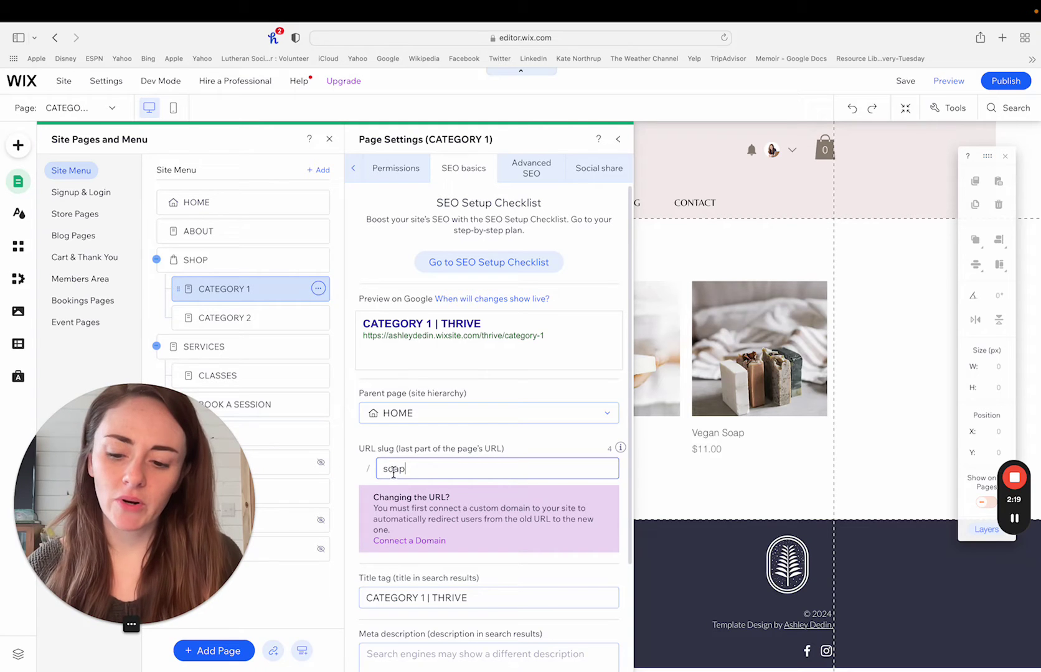
pyautogui.click(855, 115)
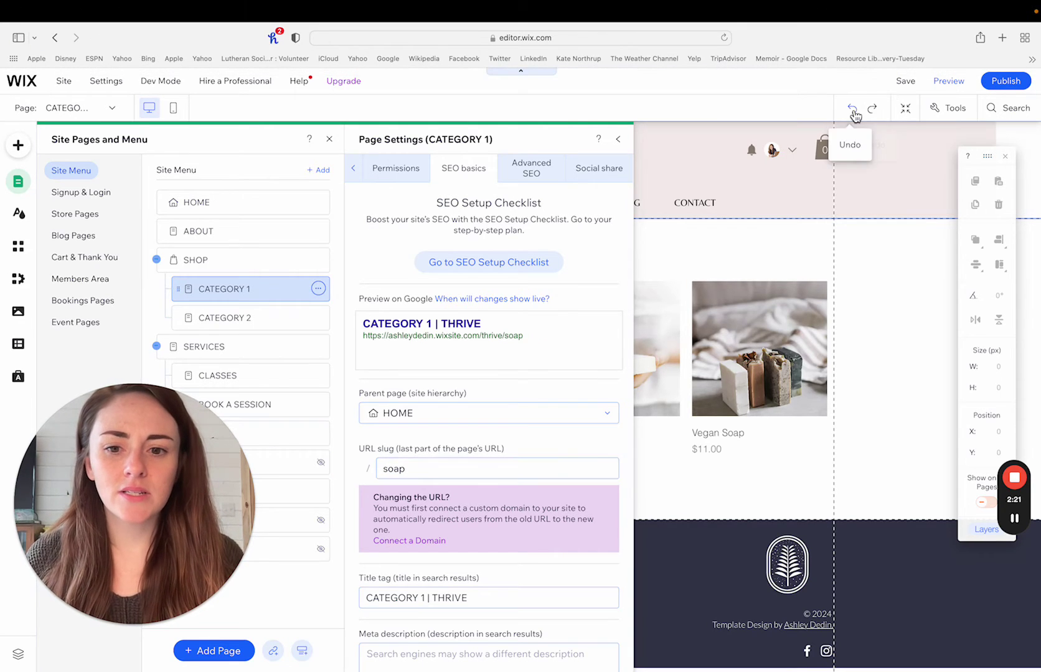
# Retype the URL slug back to category-1
pyautogui.doubleClick(430, 472)
pyautogui.write('c')
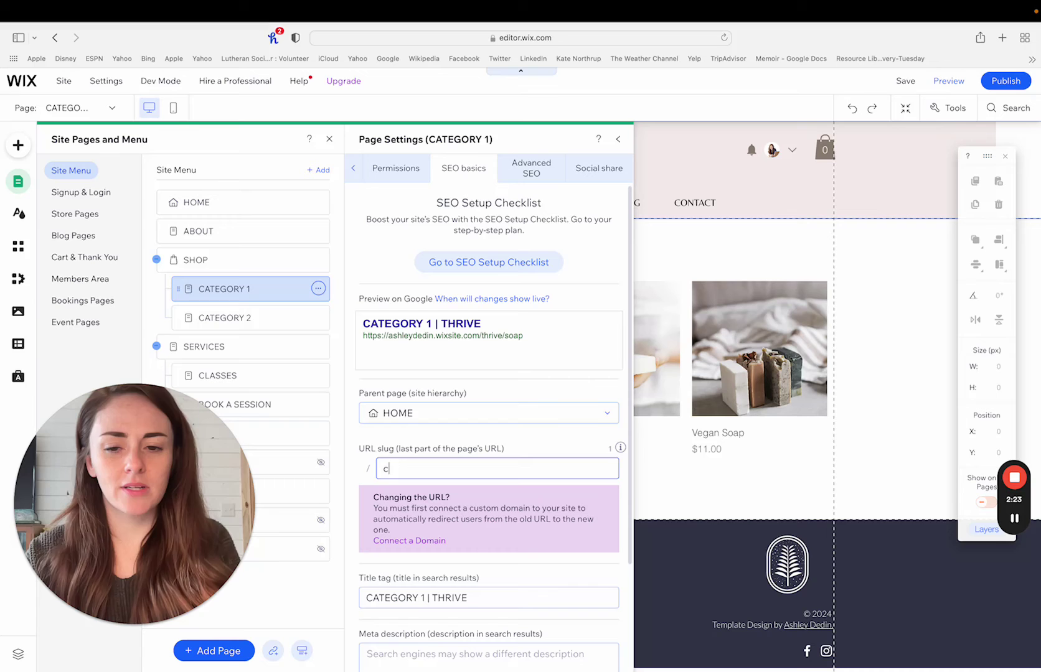
pyautogui.write('at')
pyautogui.press('BackSpace')
pyautogui.press('BackSpace')
pyautogui.press('BackSpace')
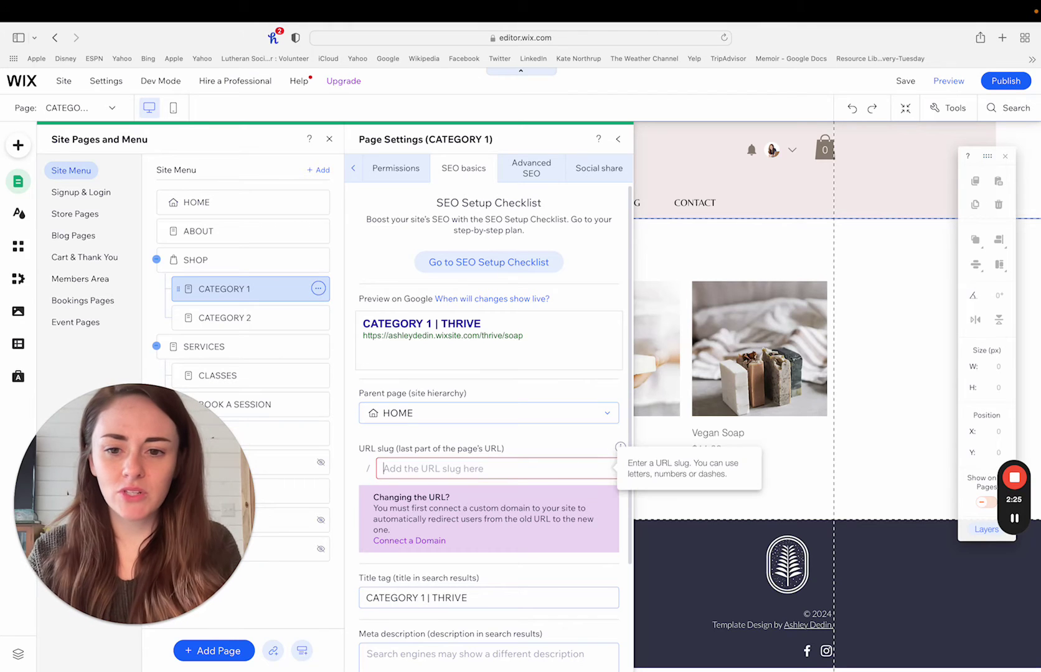
pyautogui.write('categ')
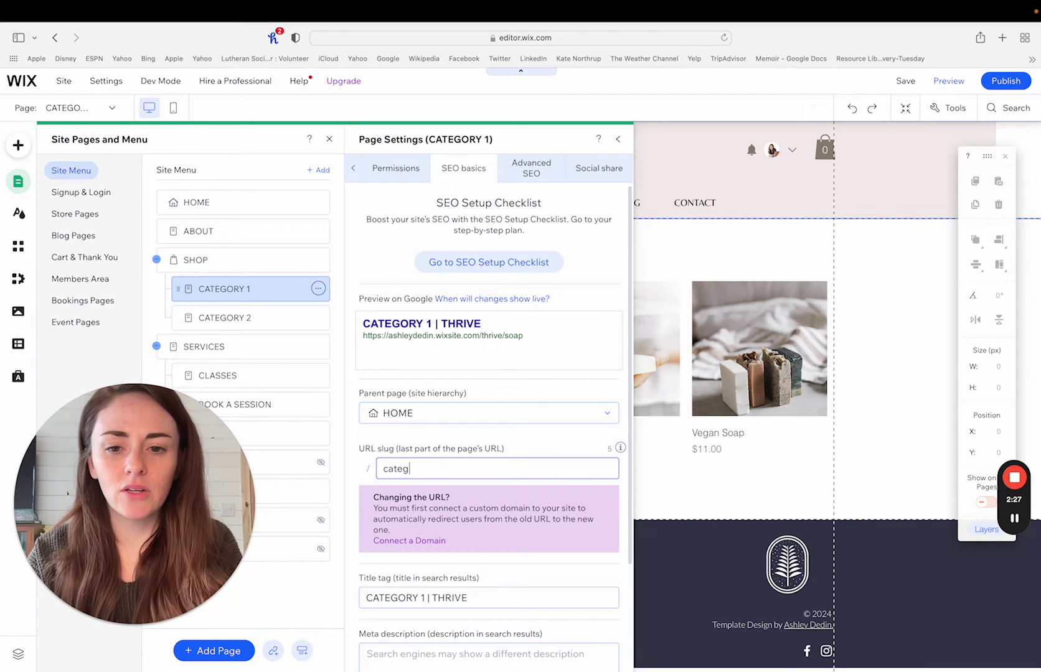
pyautogui.write('ory-1')
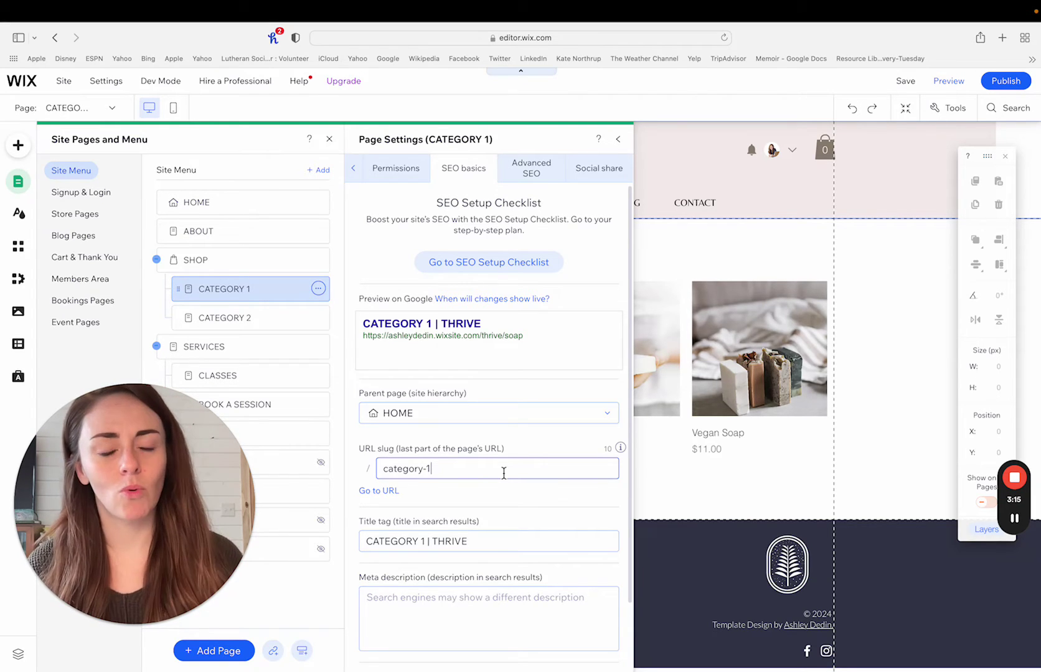
# Commit the category-1 slug and check the Title tag and Meta description fields
pyautogui.click(501, 543)
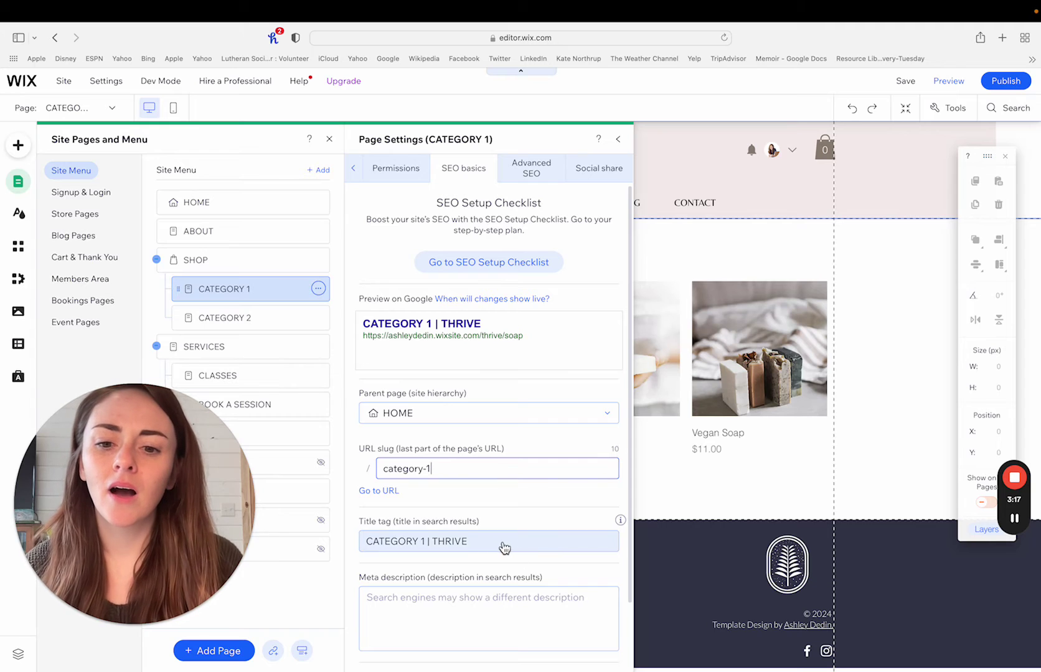
pyautogui.click(463, 618)
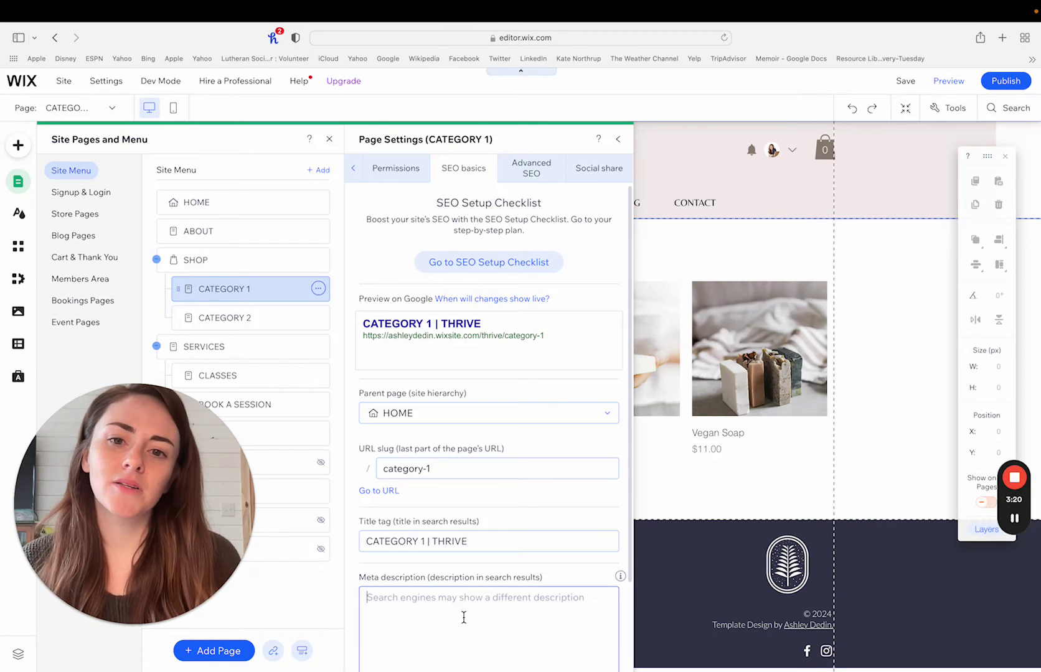
# Open the SEO Setup Checklist and scroll through its 'Start your SEO journey' introduction
pyautogui.click(483, 264)
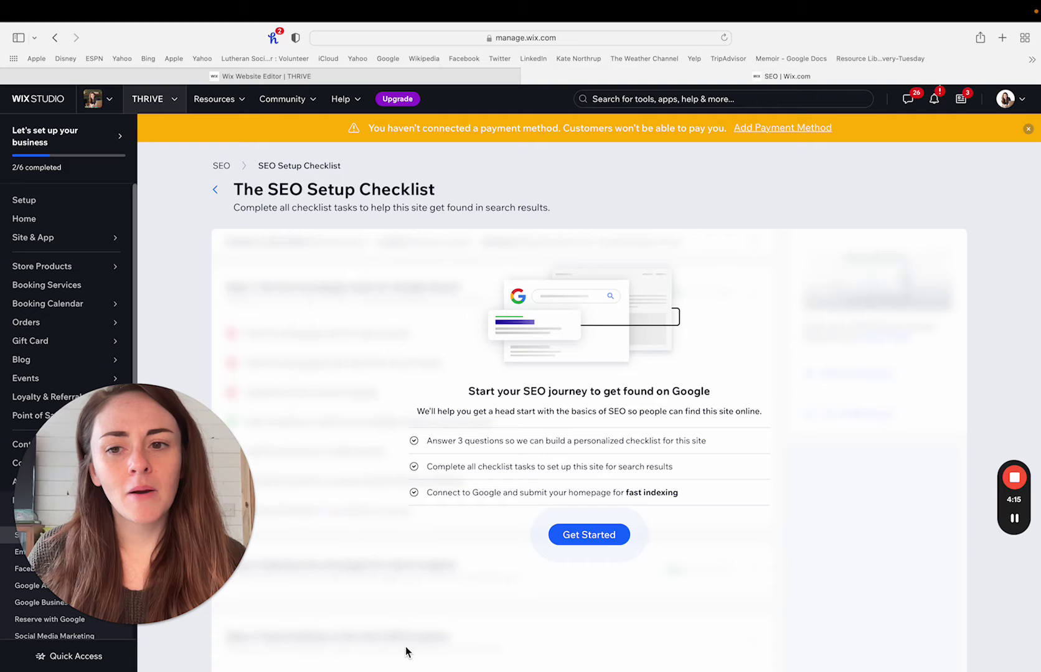
pyautogui.scroll(-1, 308, 421)
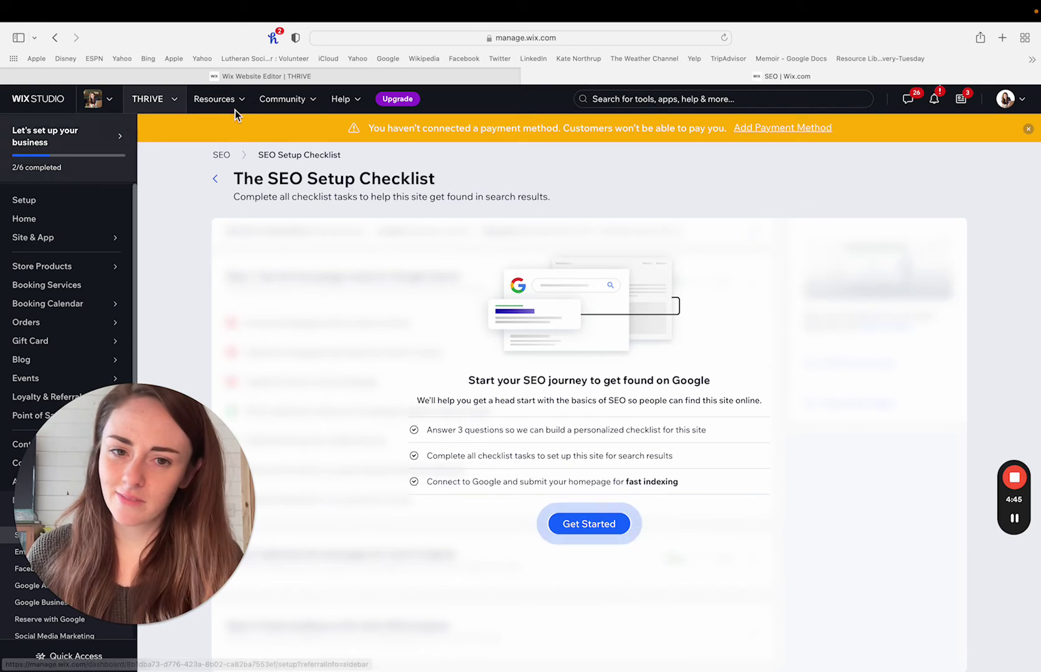
# Close the SEO Setup Checklist tab and the CATEGORY 1 page settings
pyautogui.click(290, 74)
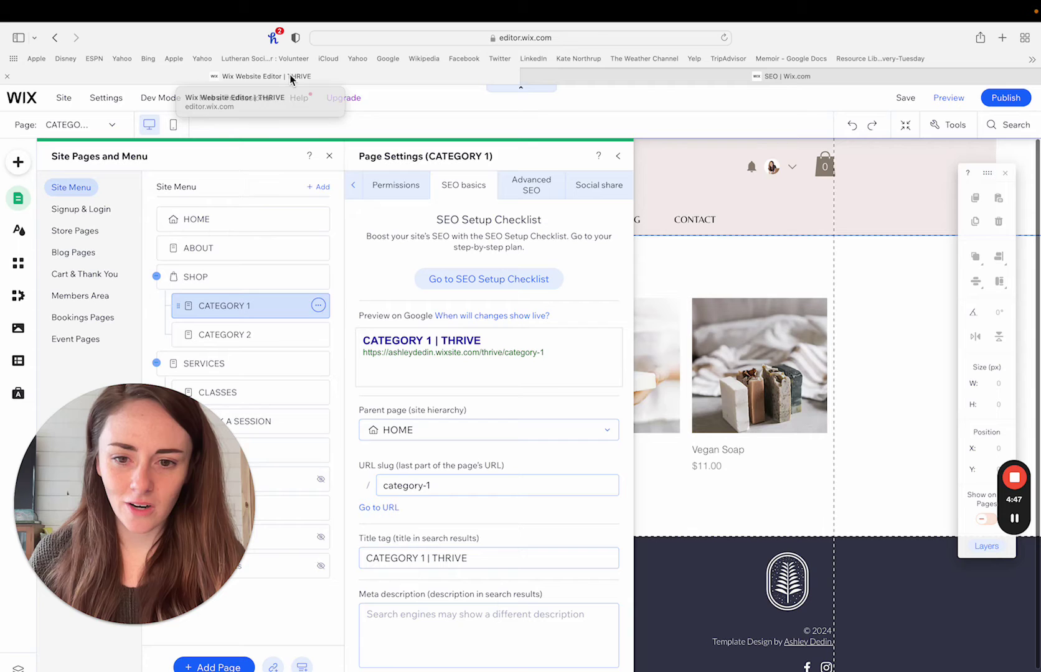
pyautogui.moveTo(526, 78)
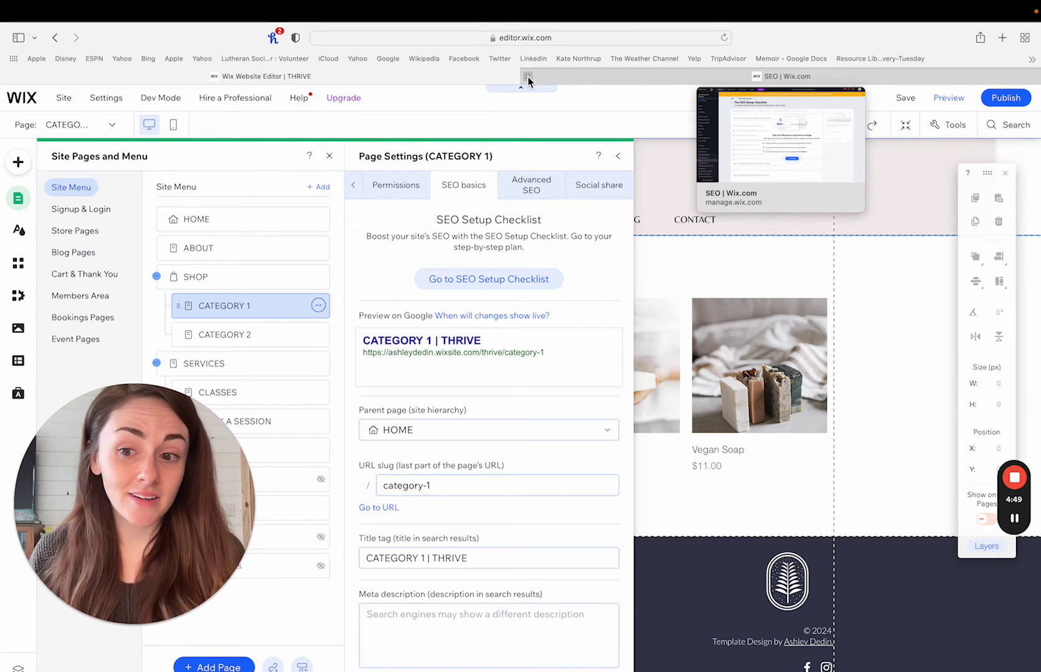
pyautogui.click(529, 78)
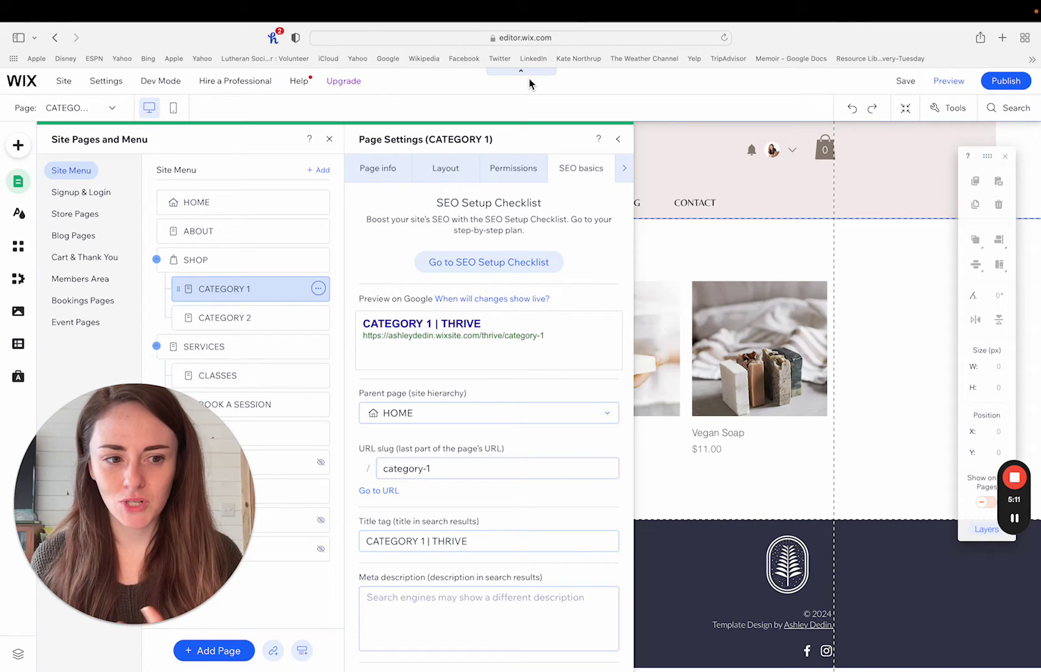
pyautogui.click(618, 139)
pyautogui.click(330, 139)
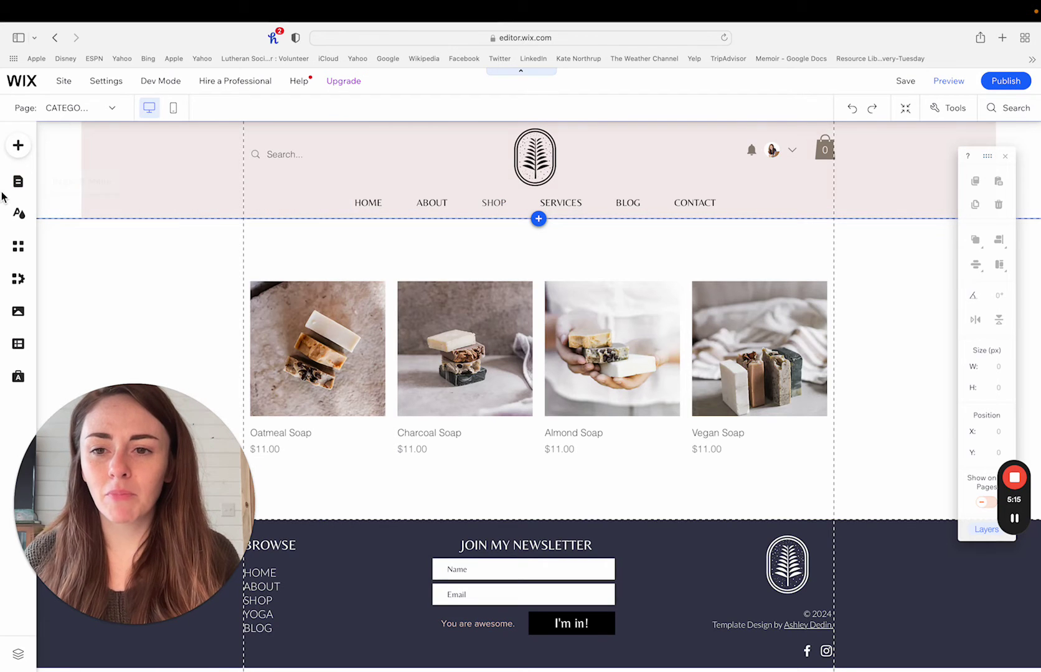
pyautogui.click(18, 181)
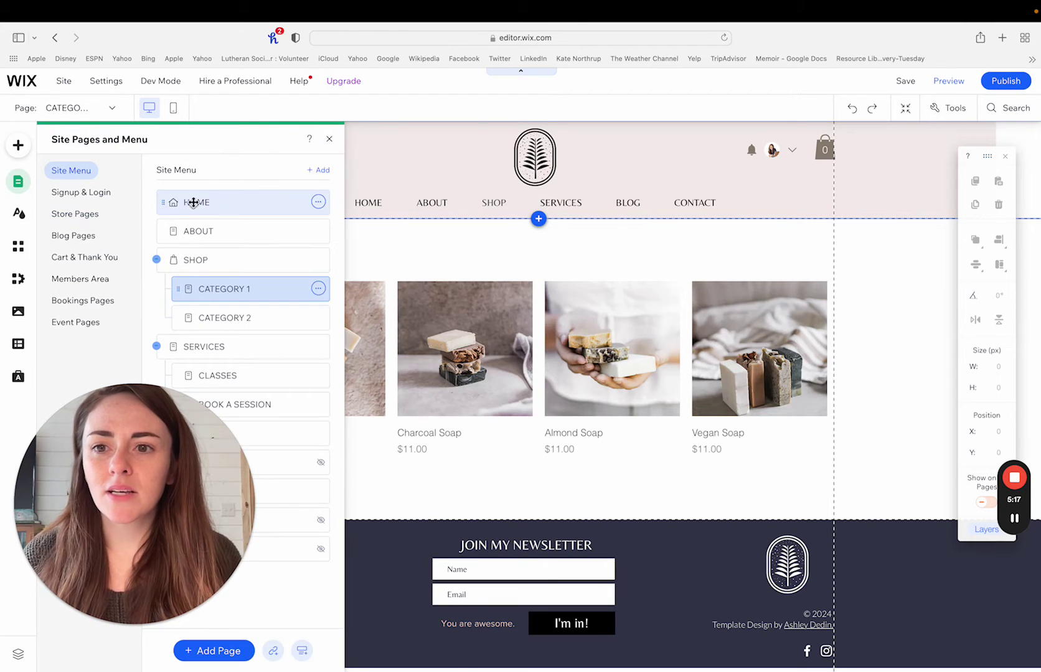
pyautogui.click(217, 200)
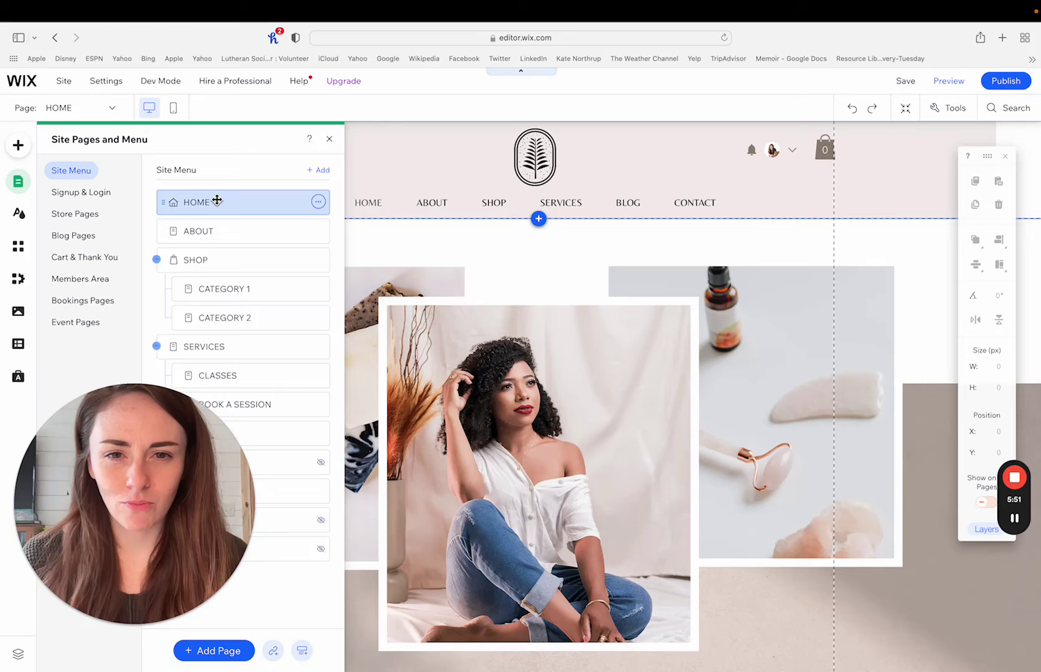
pyautogui.scroll(-10, 505, 398)
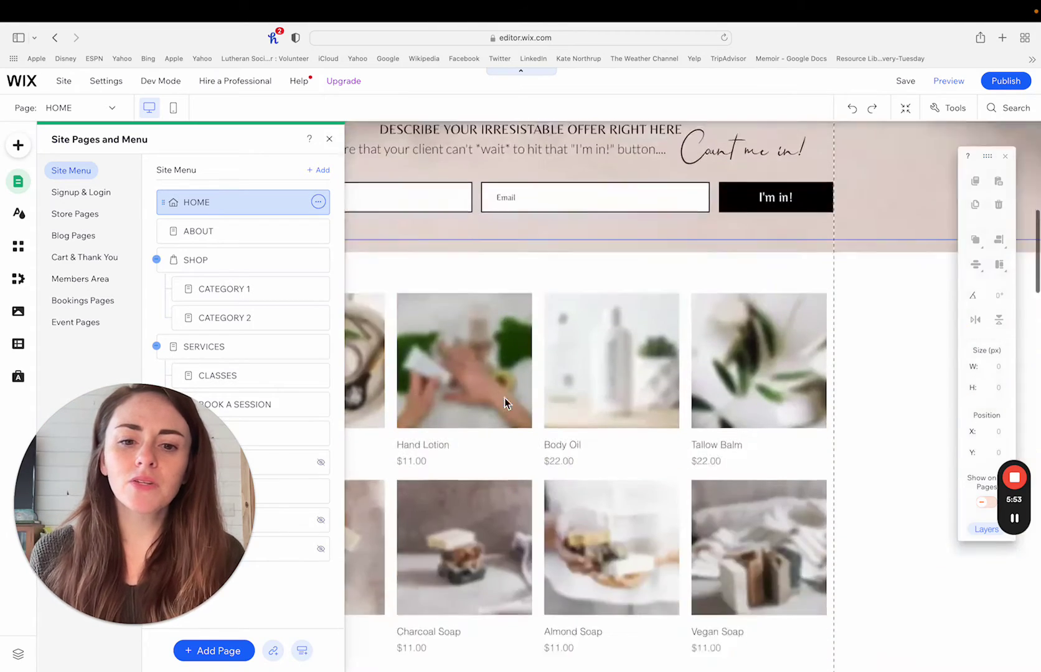
pyautogui.scroll(-15, 504, 398)
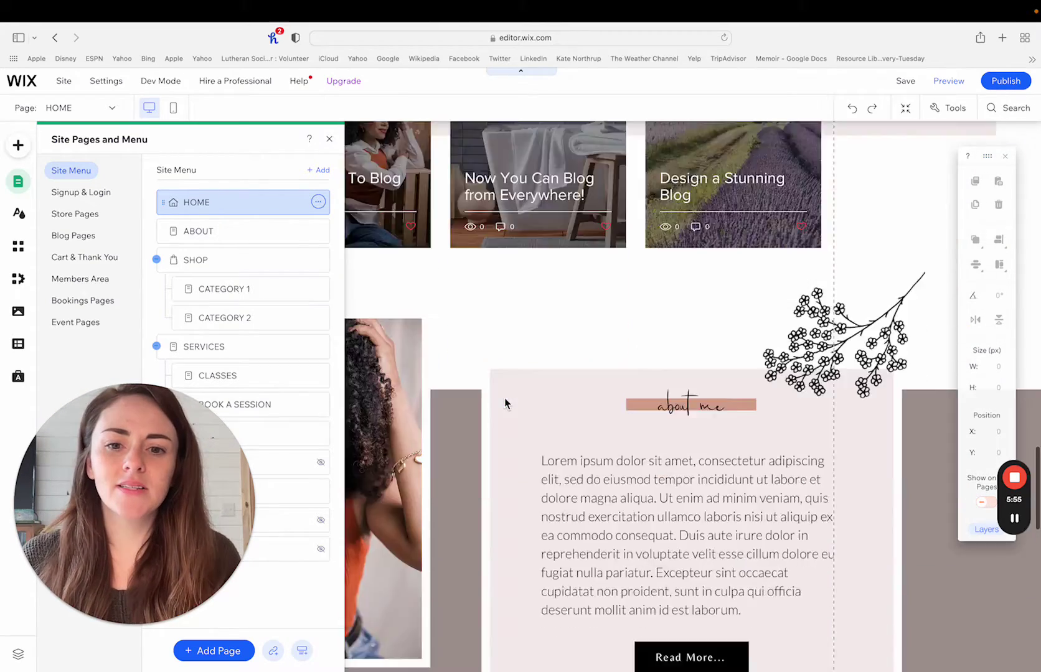
pyautogui.scroll(-10, 505, 397)
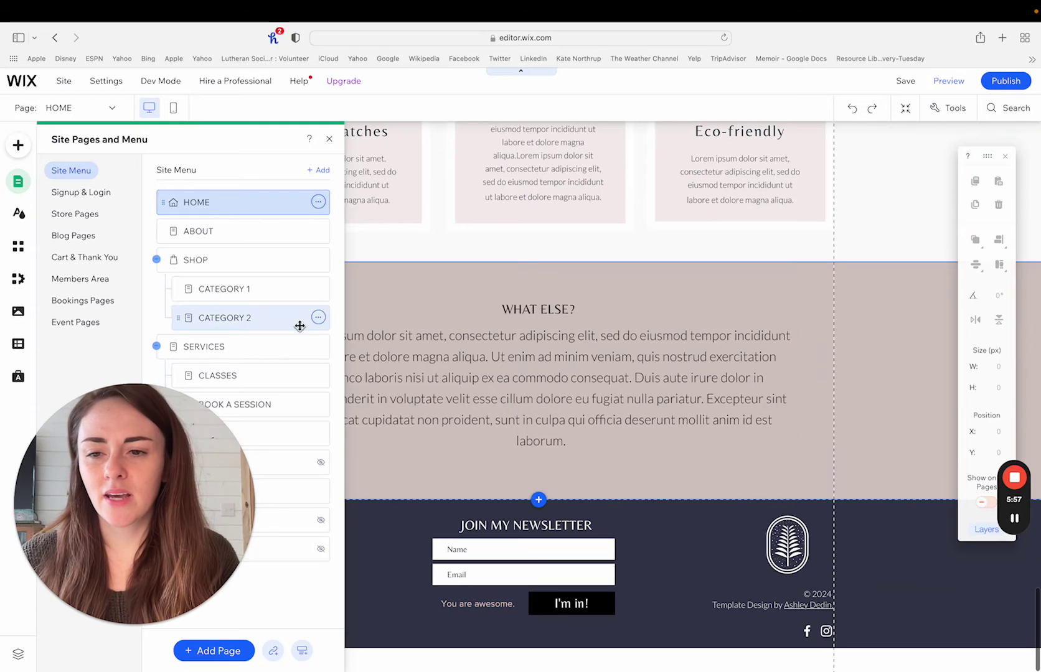
pyautogui.click(116, 626)
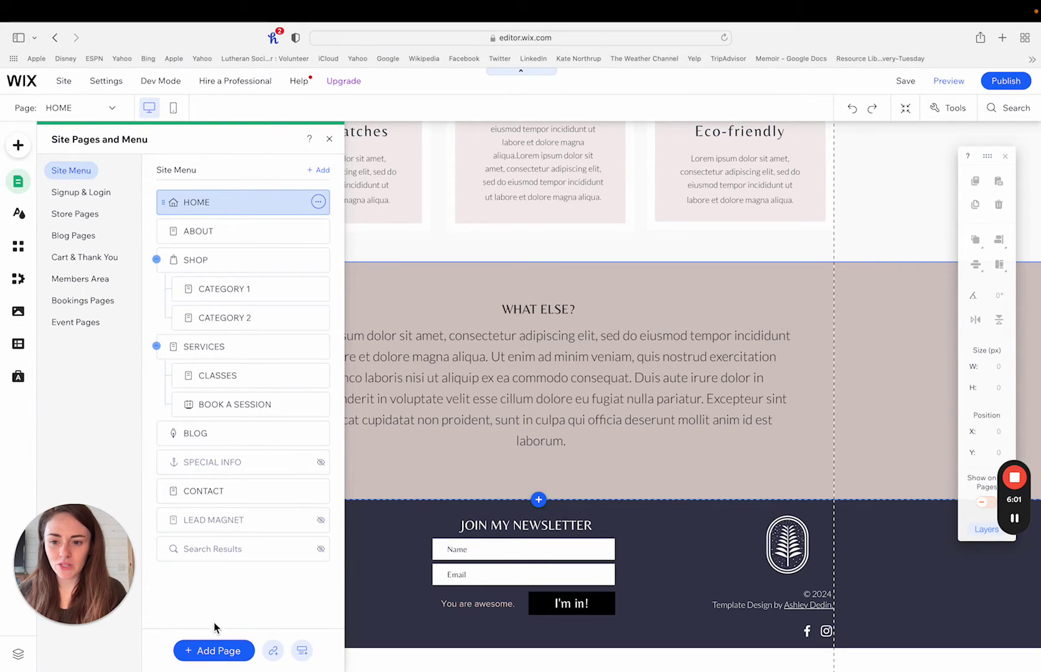
# Add a blank page named SAMPLE and choose Hide from its page menu
pyautogui.click(208, 657)
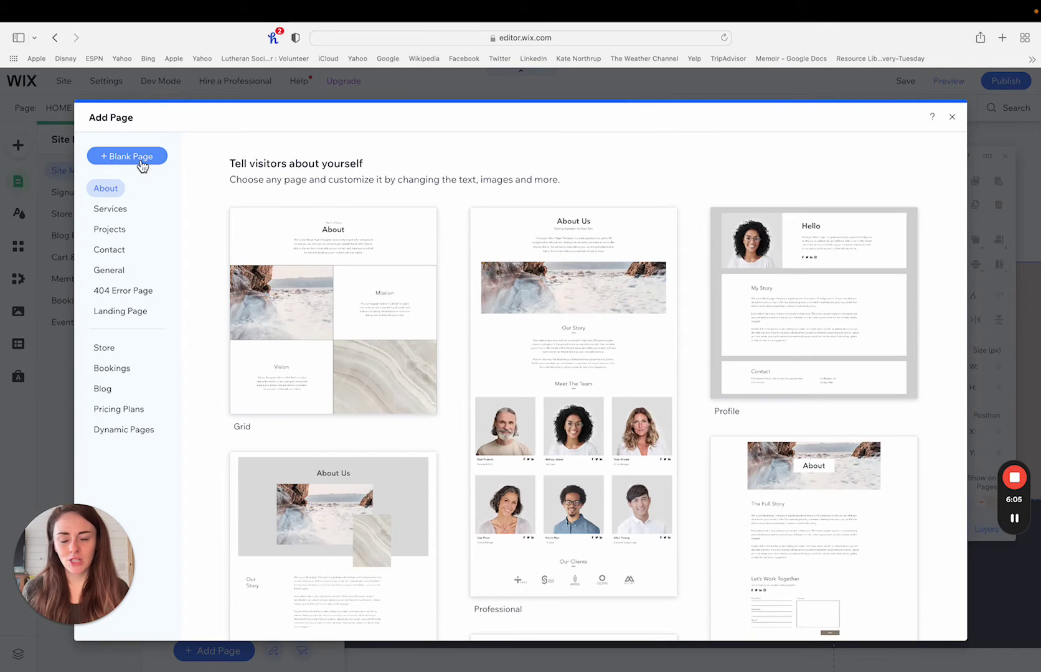
pyautogui.click(141, 163)
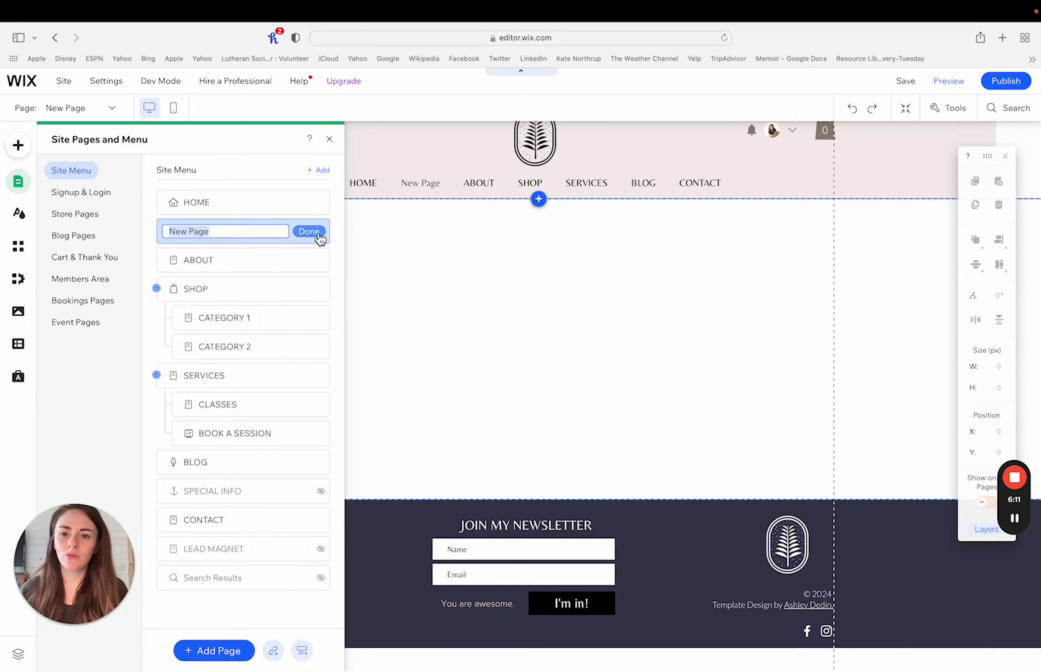
pyautogui.write('SAMPLE')
pyautogui.press('Return')
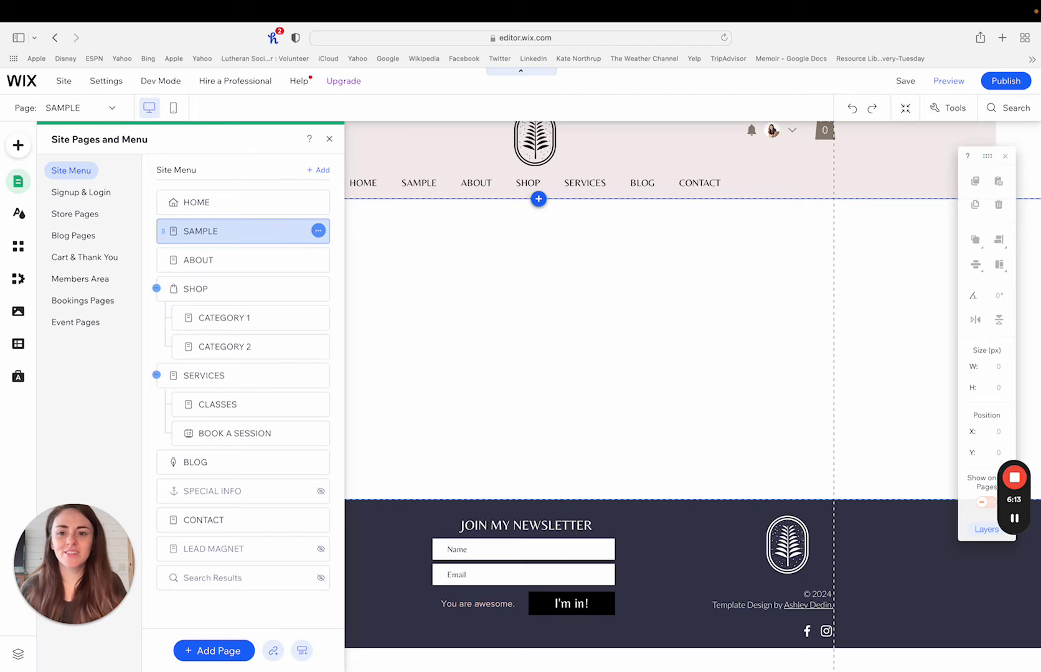
pyautogui.click(318, 231)
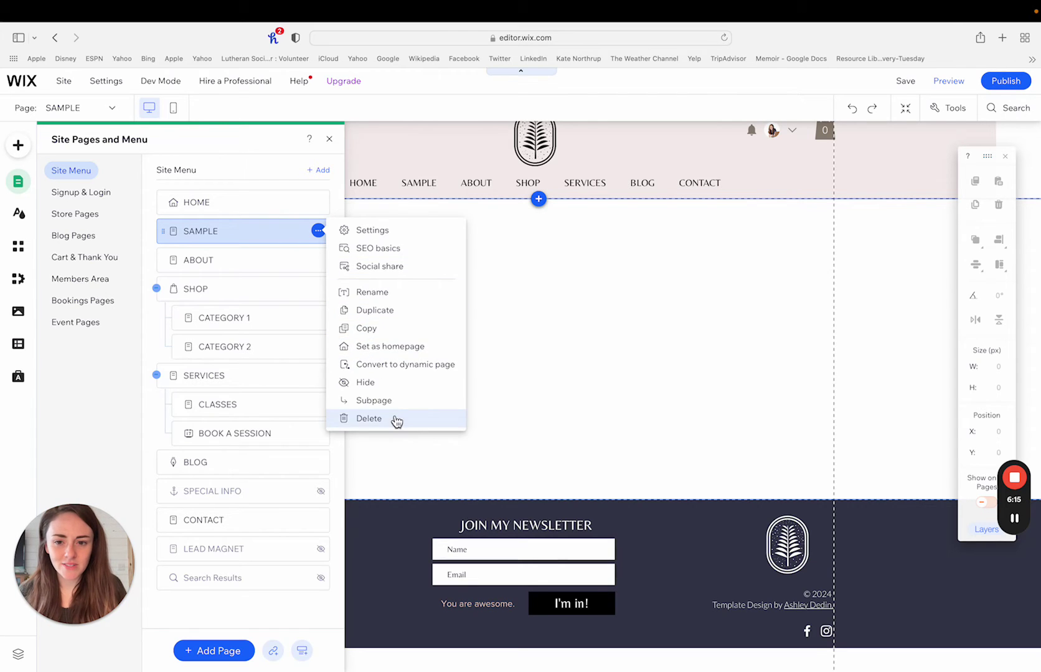
pyautogui.click(375, 382)
# Stretch the SAMPLE section taller and place the Hats, Shoes and Bags hover repeater from List > Hover Repeaters
pyautogui.click(375, 384)
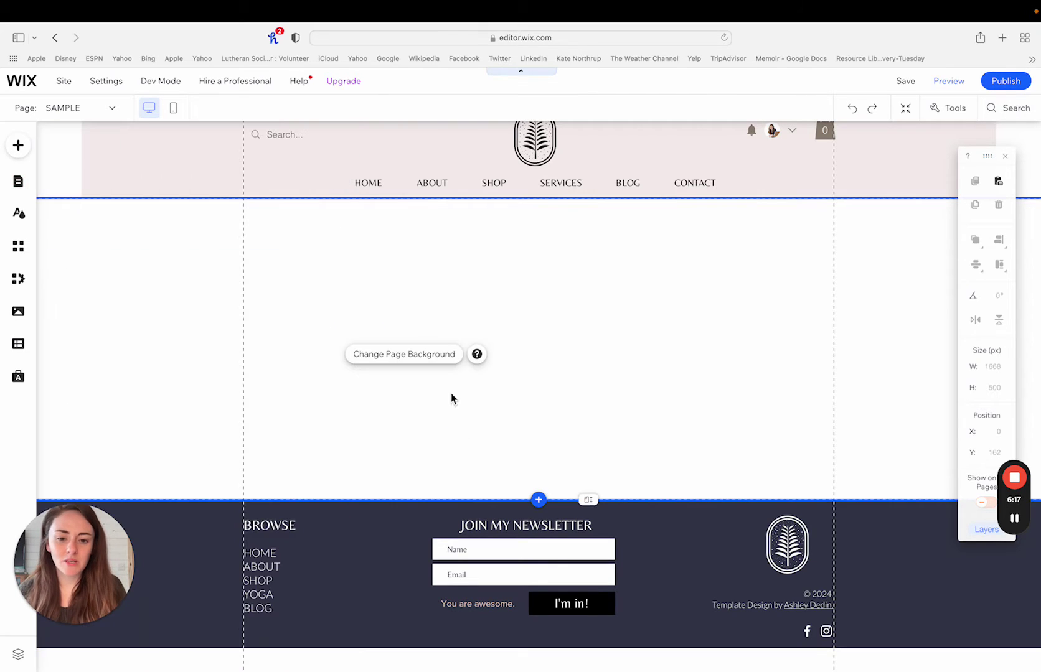
pyautogui.moveTo(588, 499); pyautogui.dragTo(605, 669)
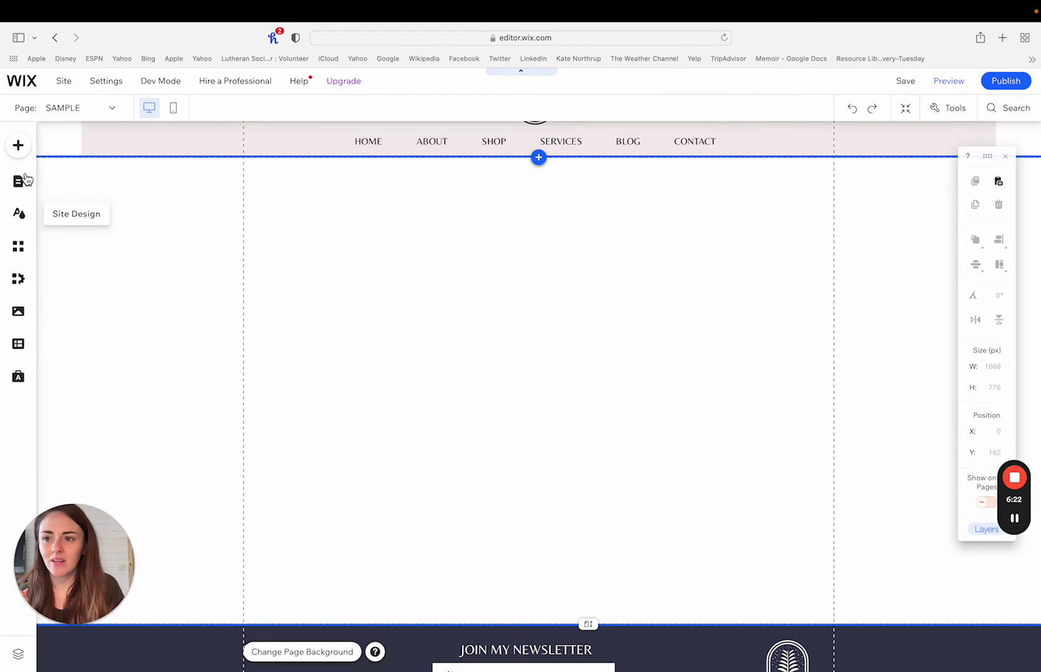
pyautogui.click(16, 150)
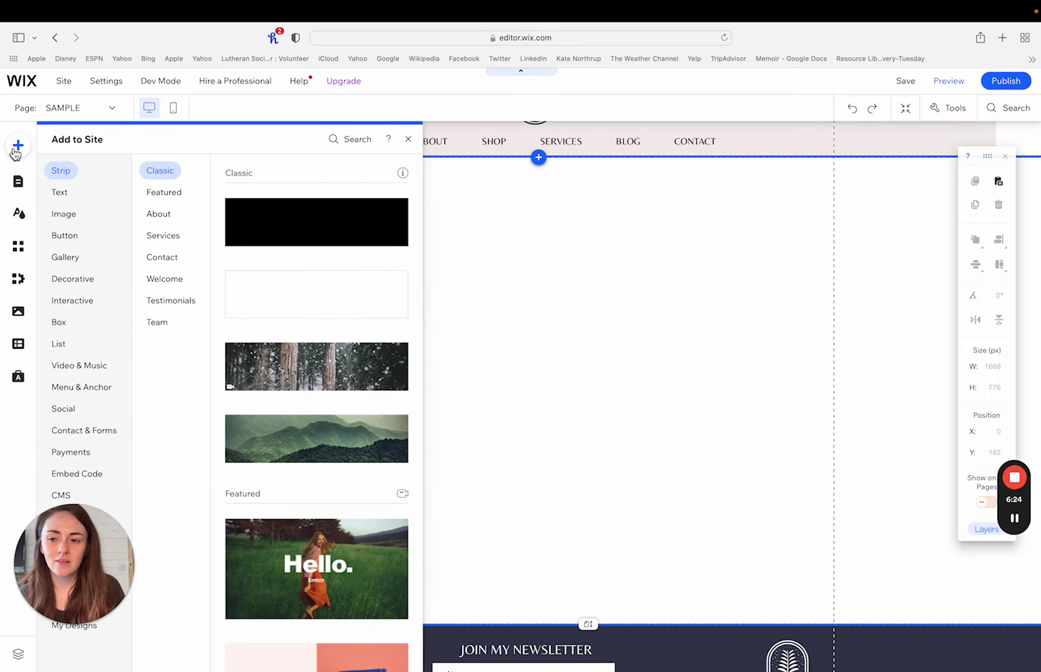
pyautogui.click(59, 321)
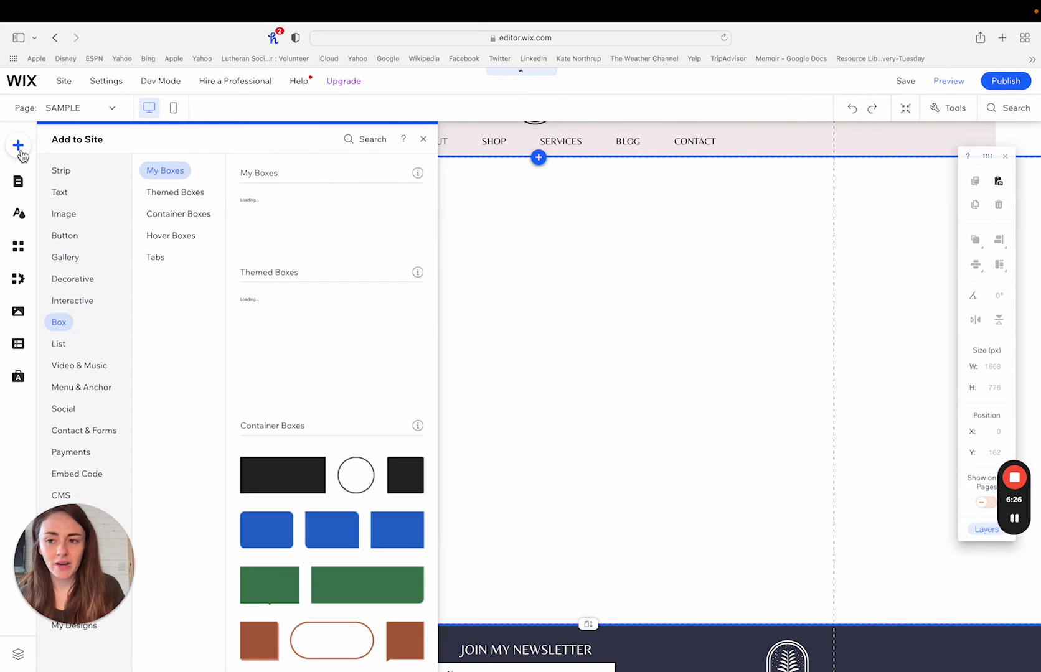
pyautogui.click(72, 280)
pyautogui.click(59, 345)
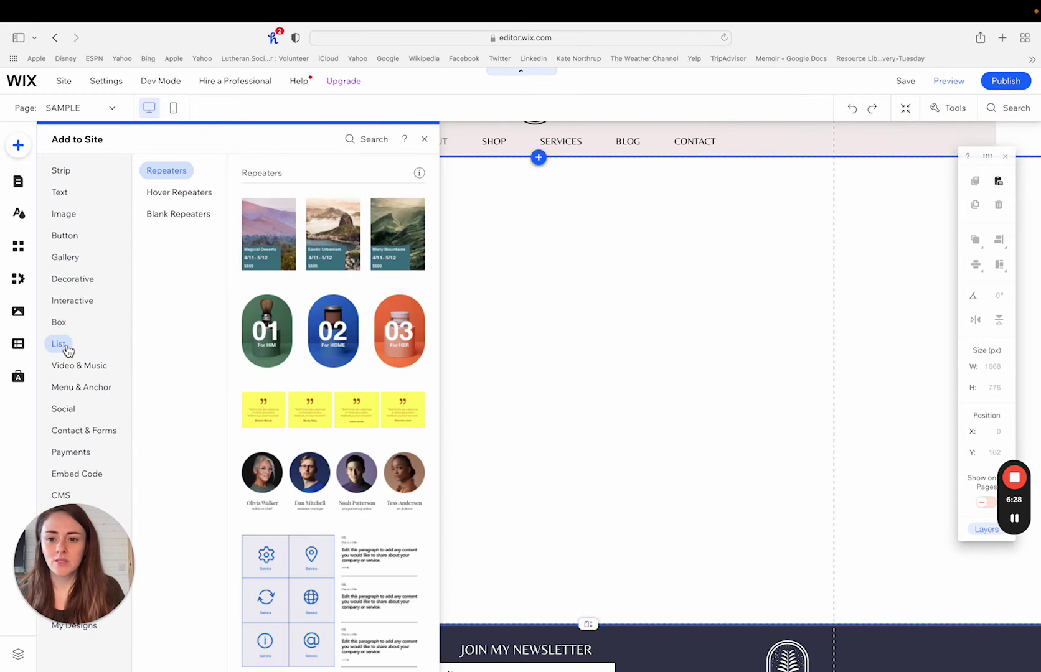
pyautogui.scroll(-4, 311, 328)
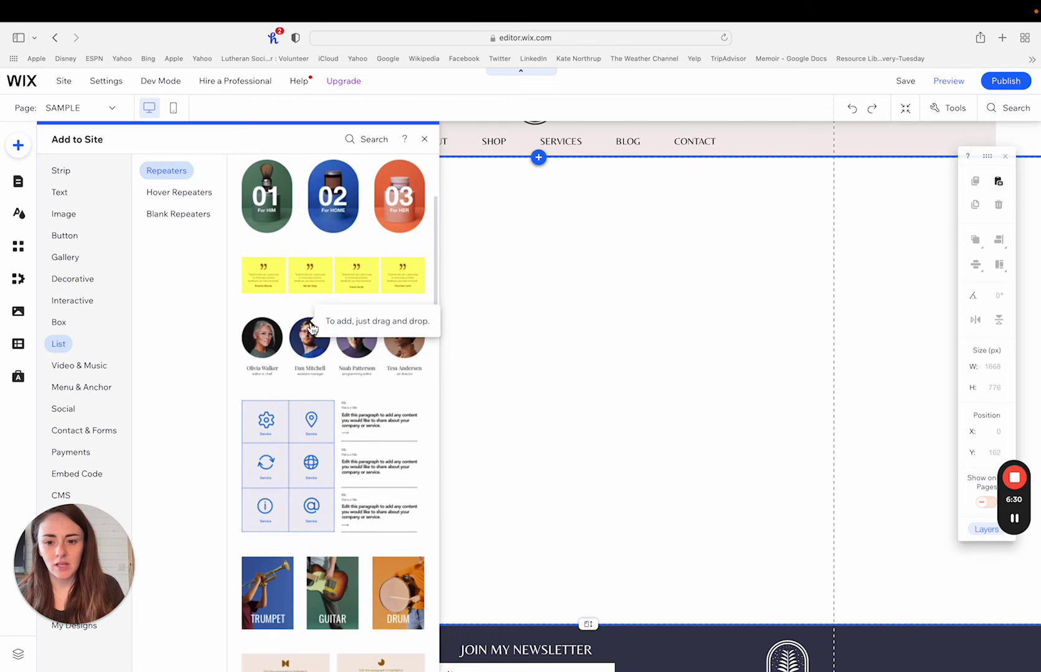
pyautogui.scroll(-15, 312, 328)
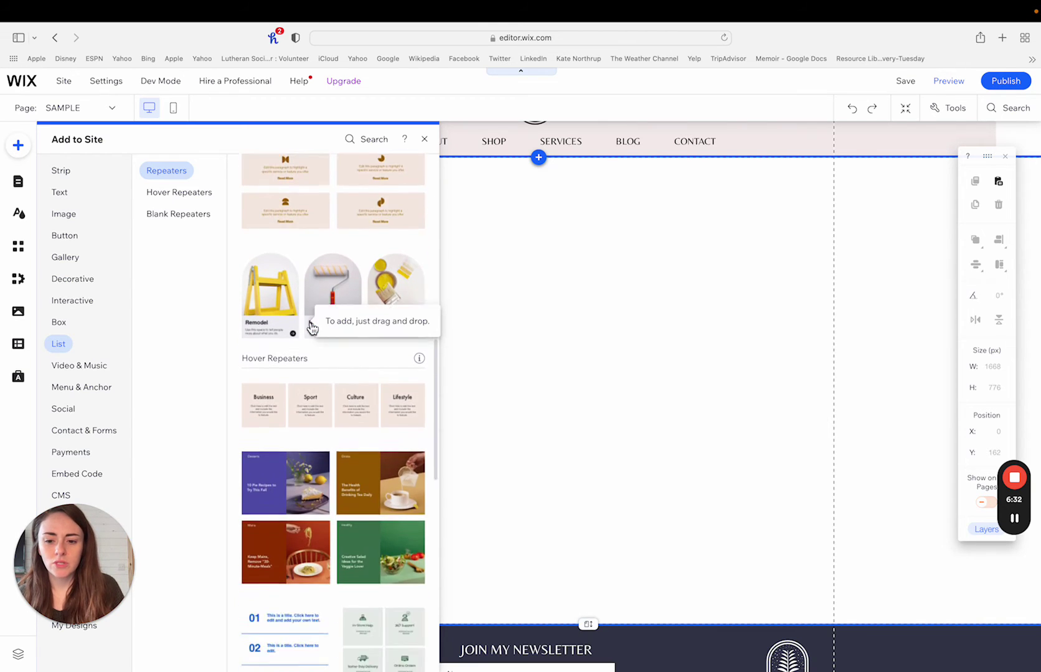
pyautogui.scroll(-7, 311, 329)
pyautogui.scroll(-4, 298, 515)
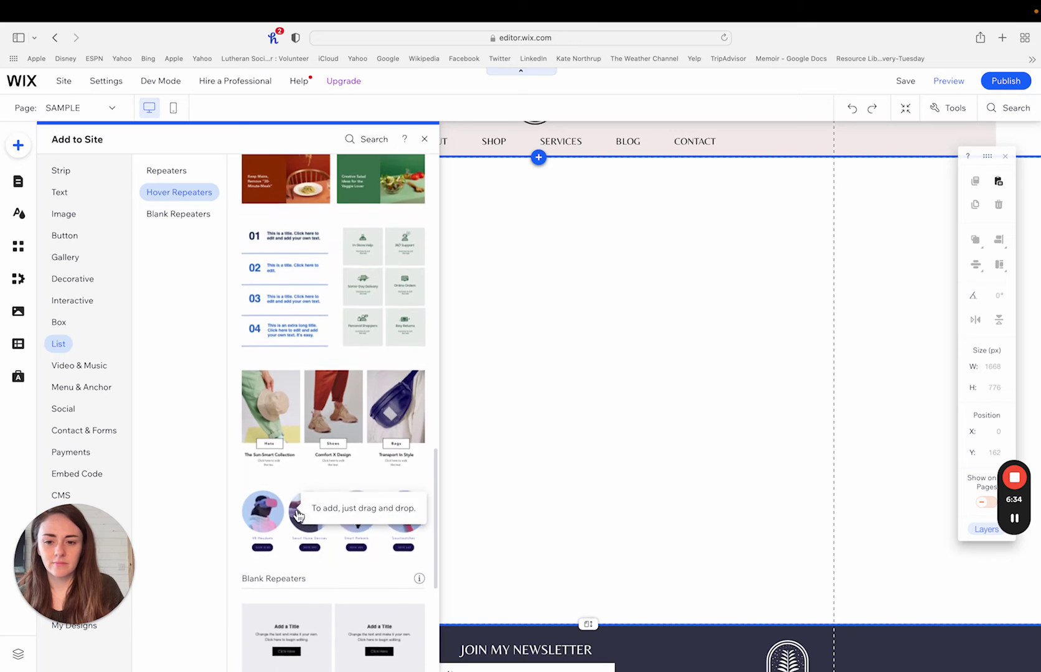
pyautogui.moveTo(272, 405); pyautogui.dragTo(325, 330)
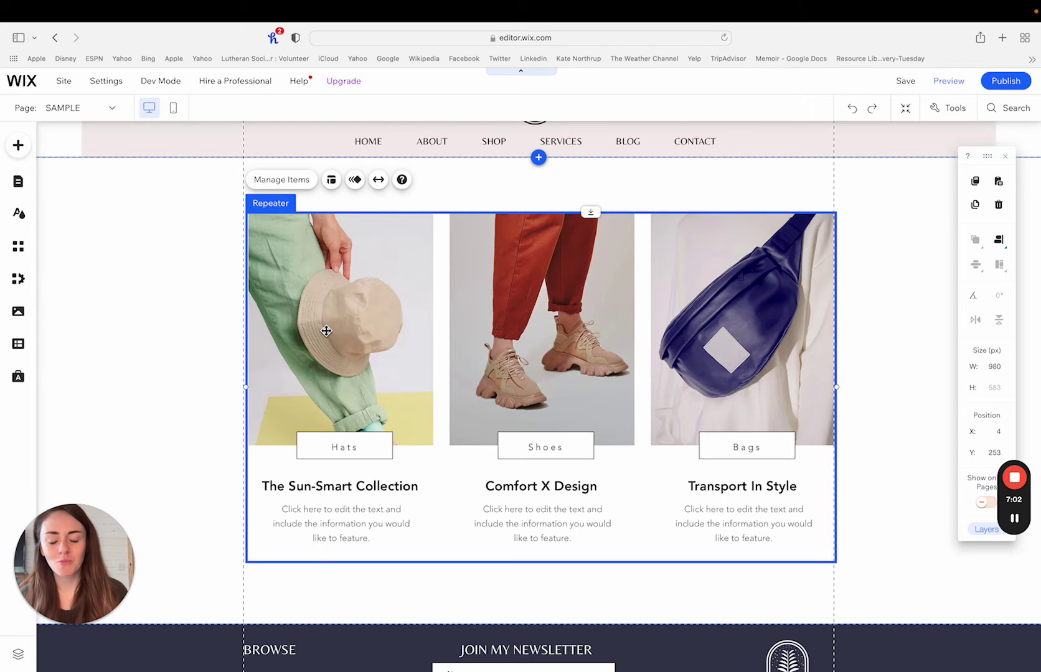
# Centre the Hats, Shoes and Bags repeater horizontally and view it above the newsletter footer
pyautogui.click(193, 341)
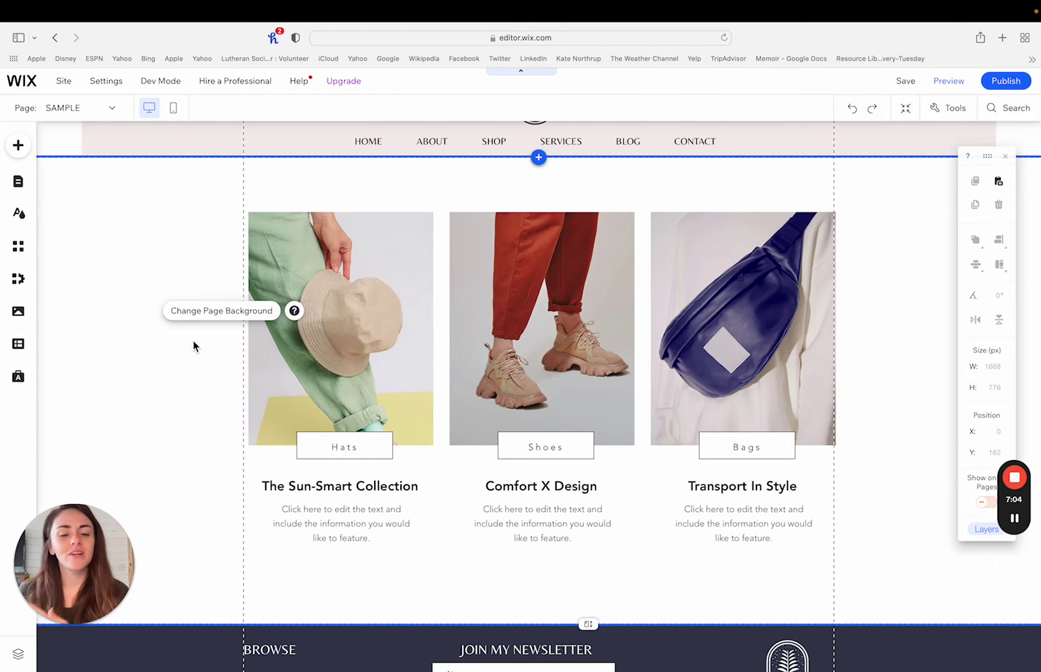
pyautogui.click(534, 272)
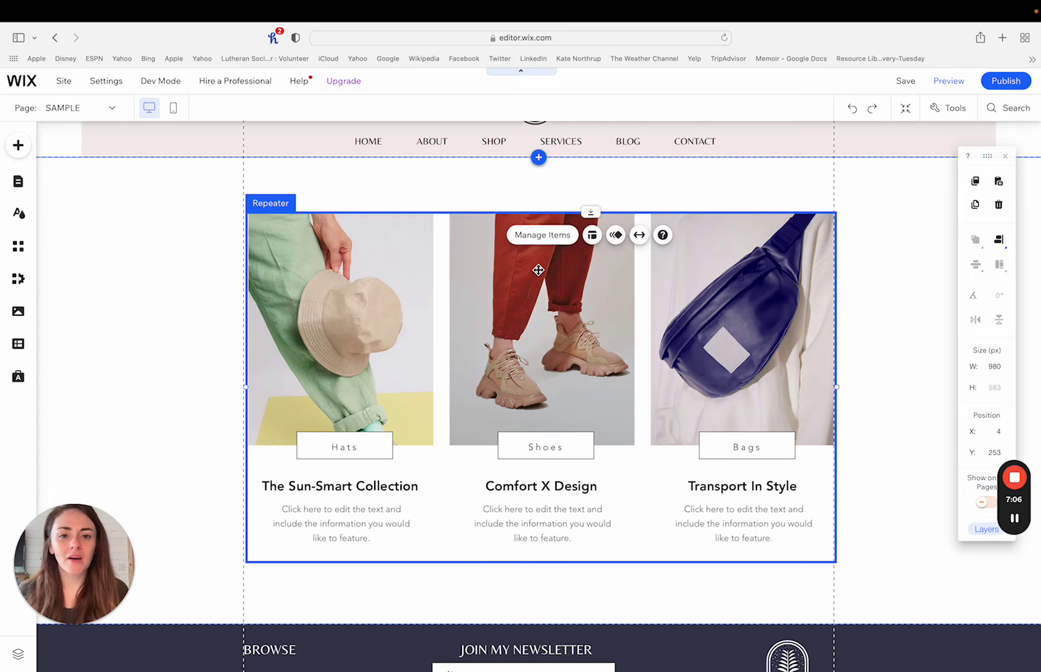
pyautogui.moveTo(535, 274); pyautogui.dragTo(543, 285)
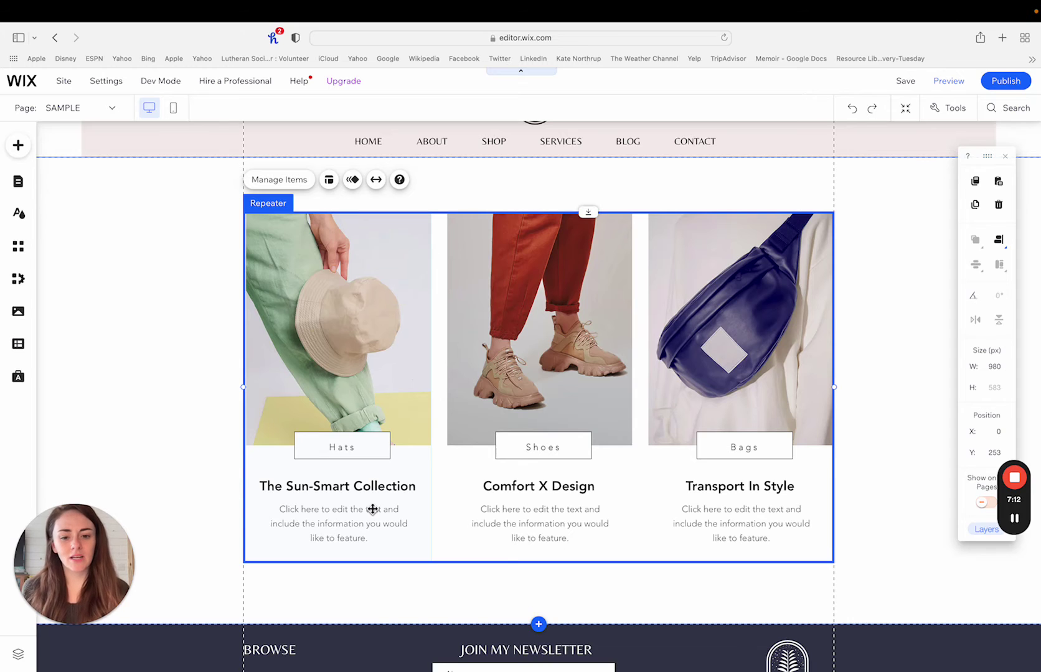
pyautogui.scroll(-2, 372, 510)
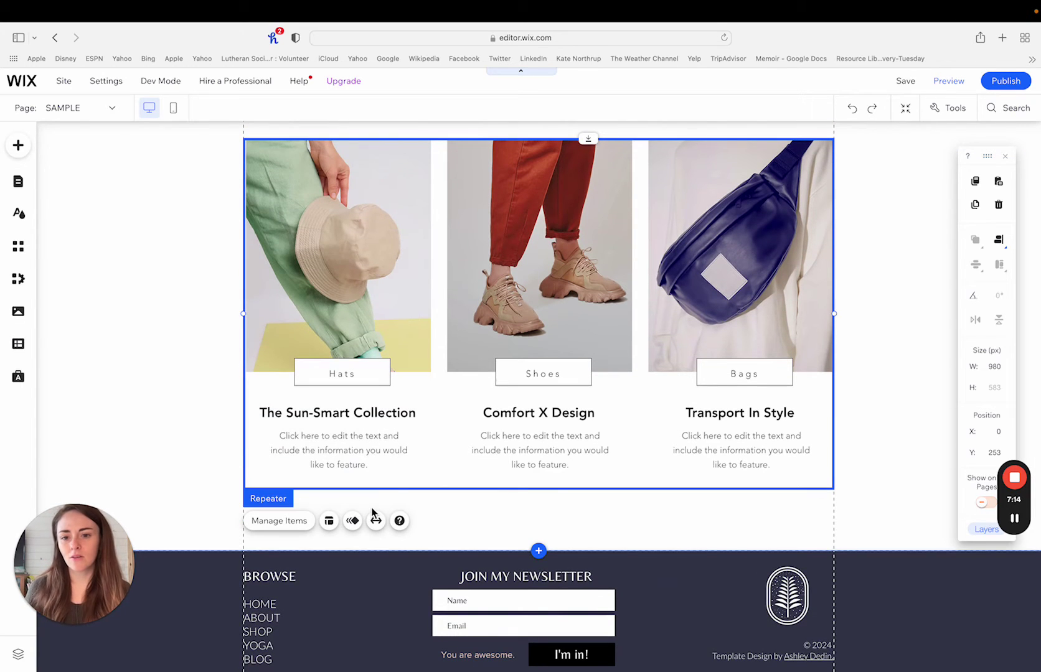
pyautogui.scroll(1, 390, 394)
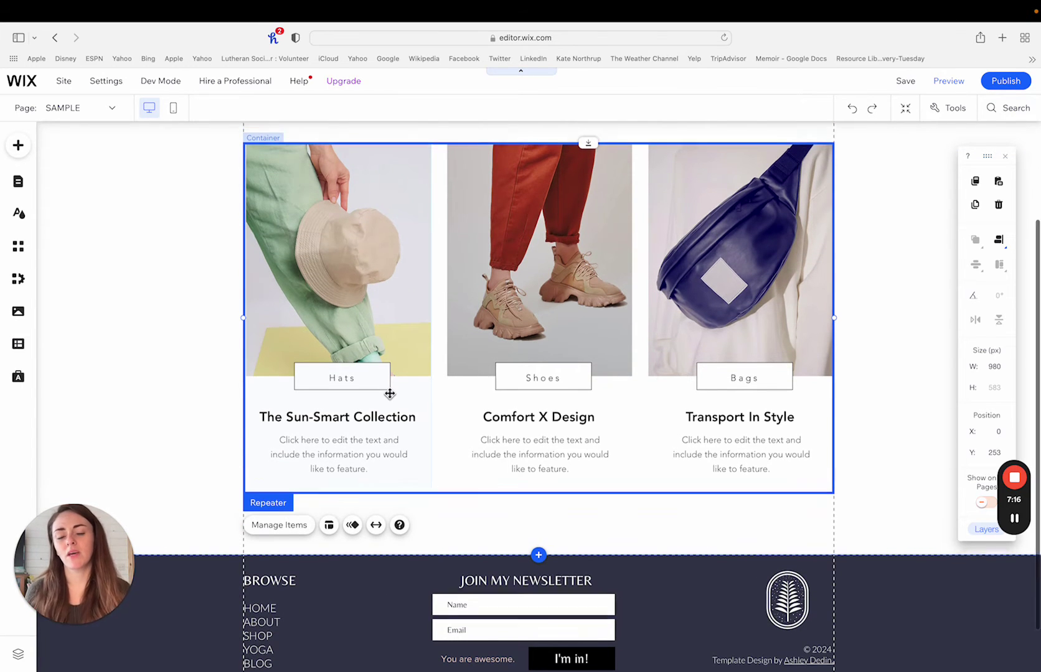
pyautogui.scroll(2, 390, 394)
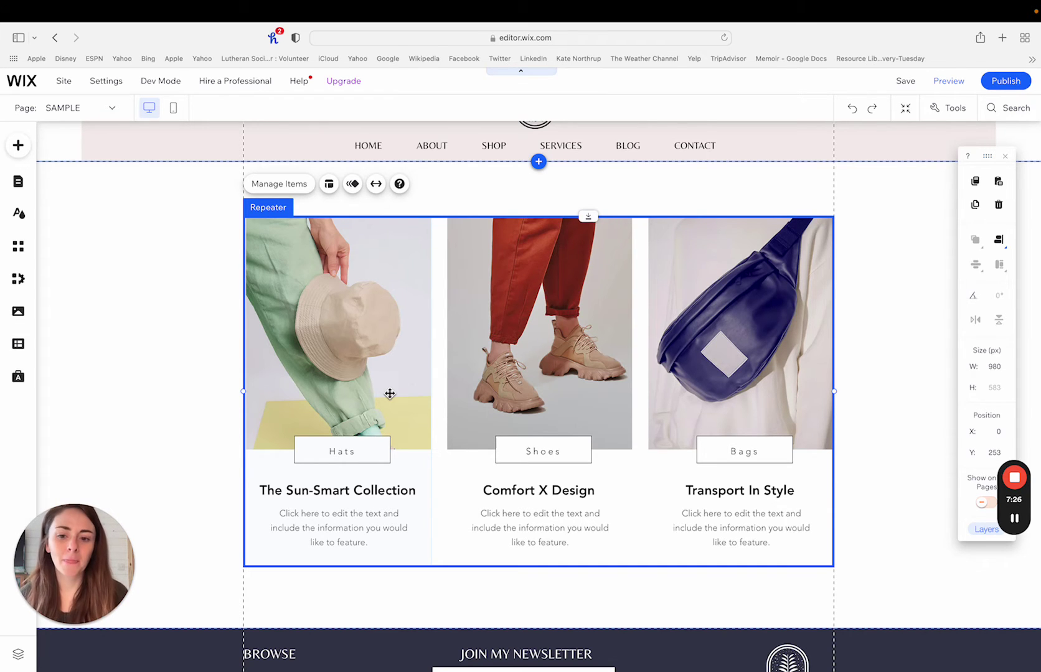
pyautogui.click(183, 426)
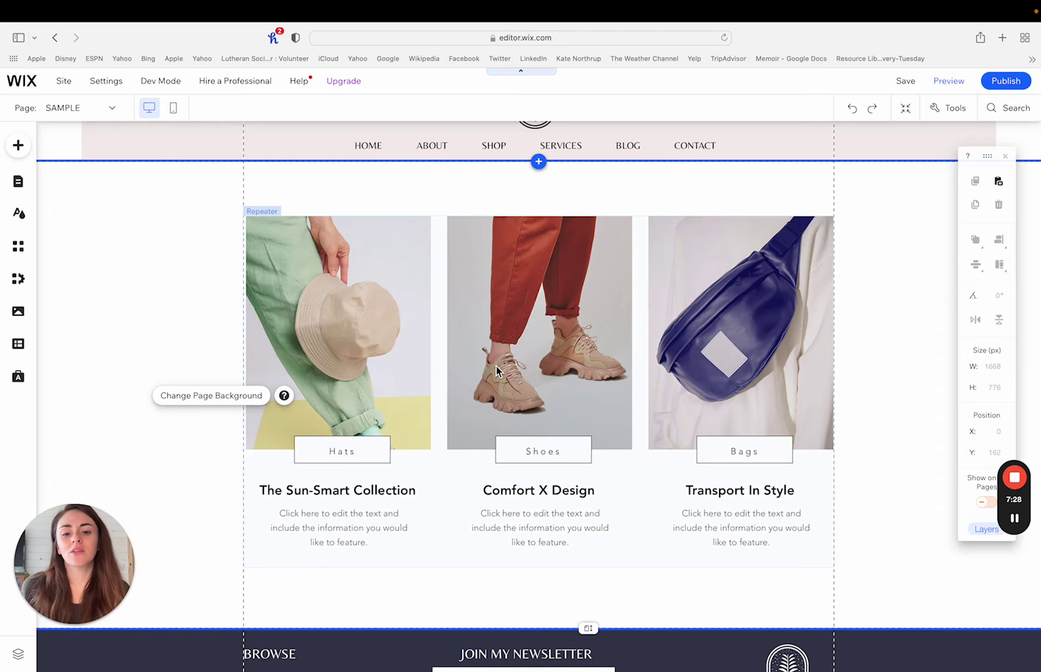
pyautogui.scroll(-3, 496, 366)
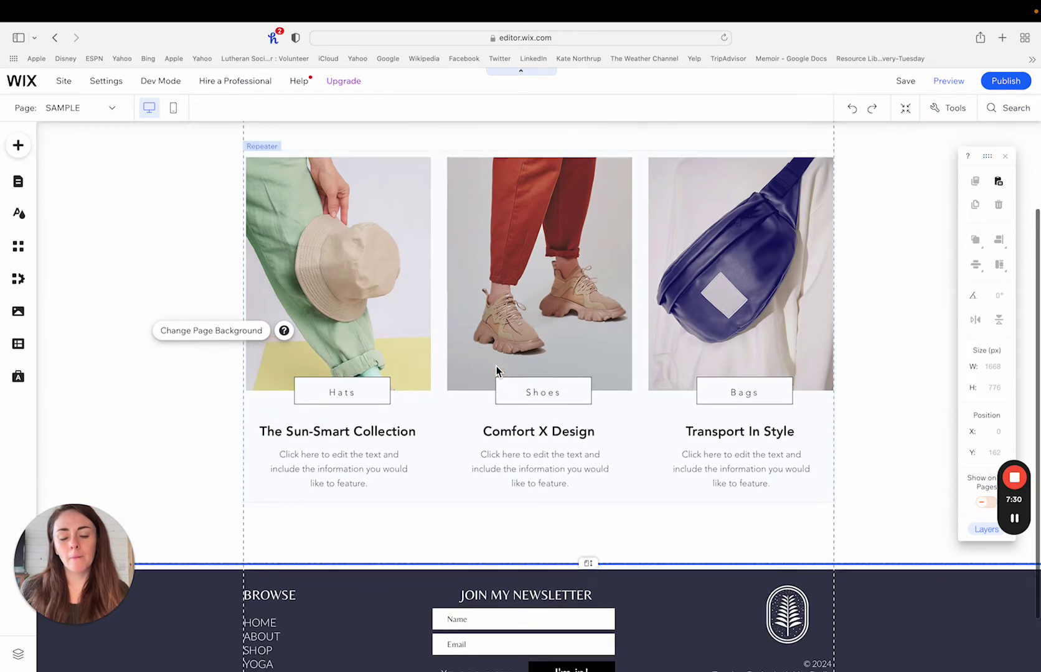
pyautogui.scroll(2, 496, 366)
pyautogui.scroll(3, 496, 366)
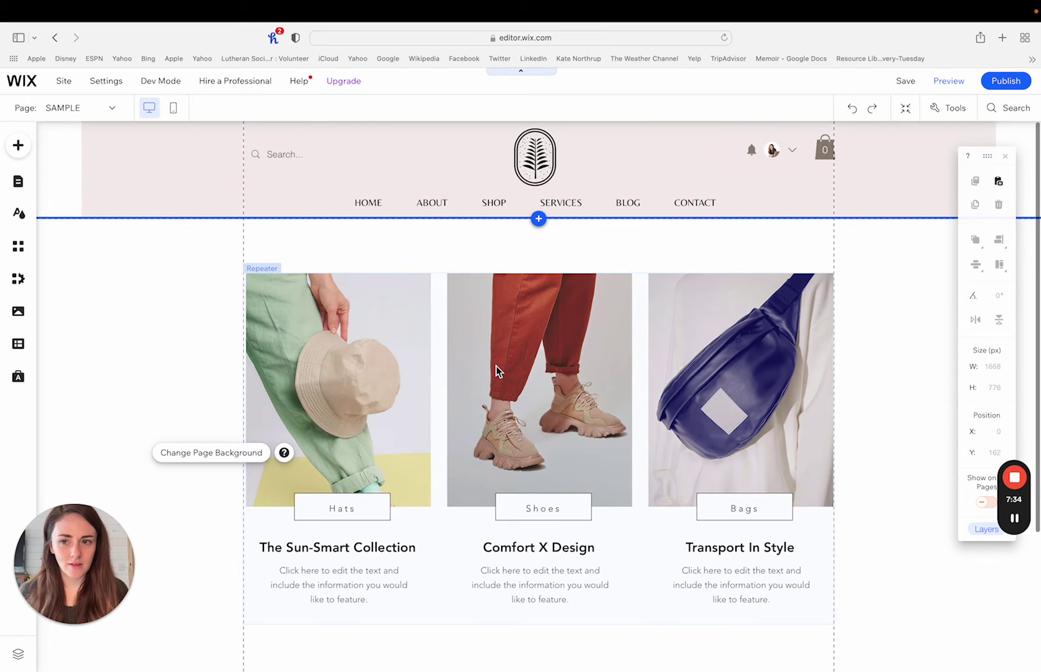
pyautogui.scroll(-3, 496, 366)
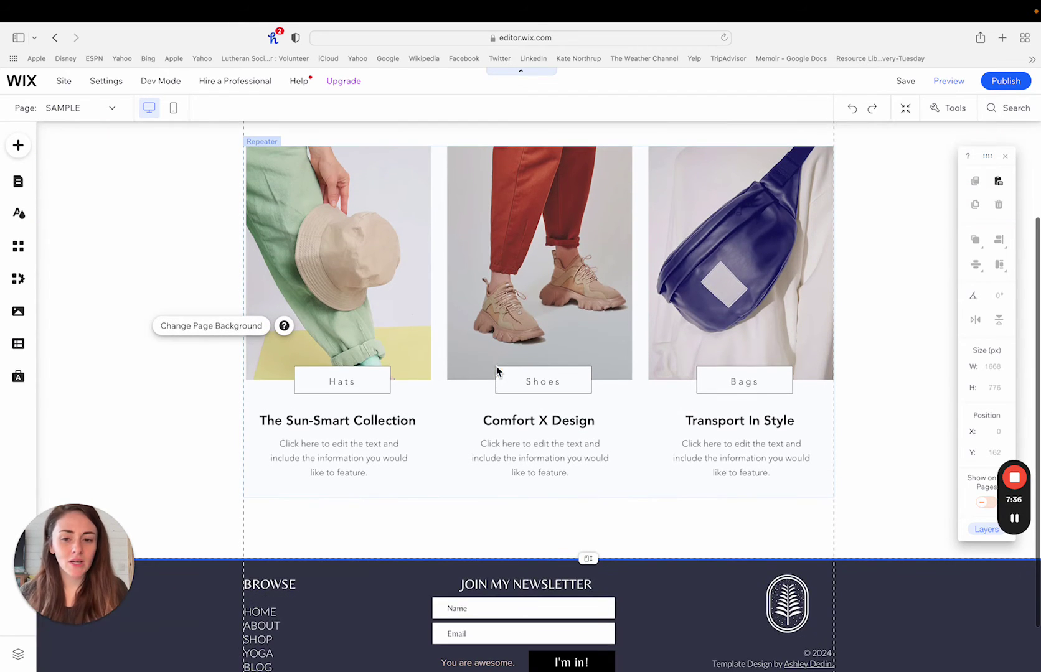
# Select the repeater's first card and inspect its title, Hats label, image and description
pyautogui.click(352, 429)
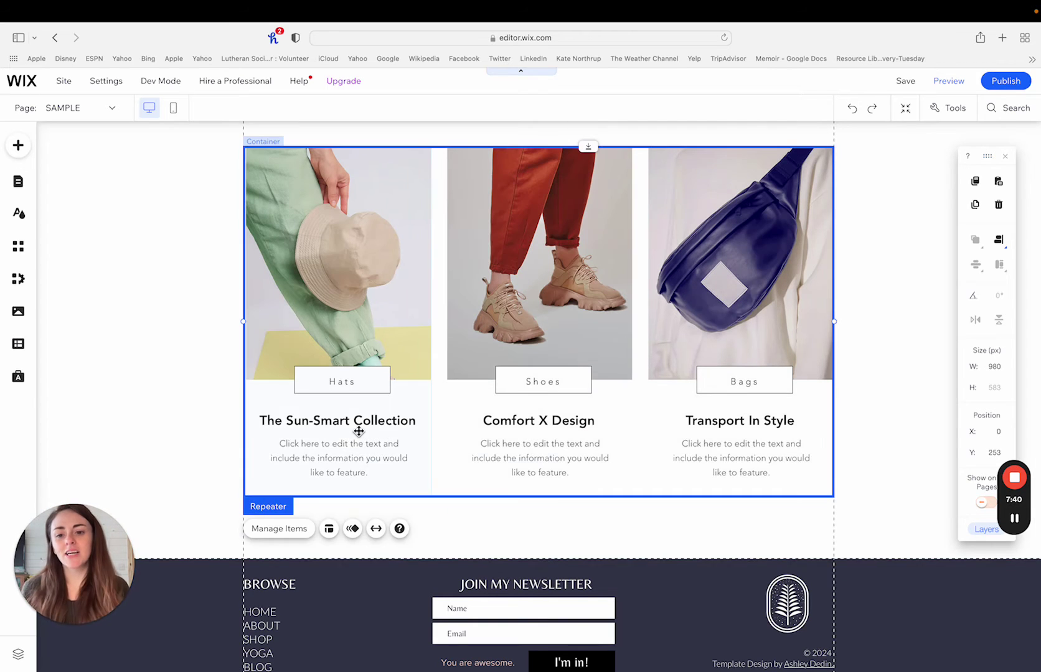
pyautogui.click(343, 473)
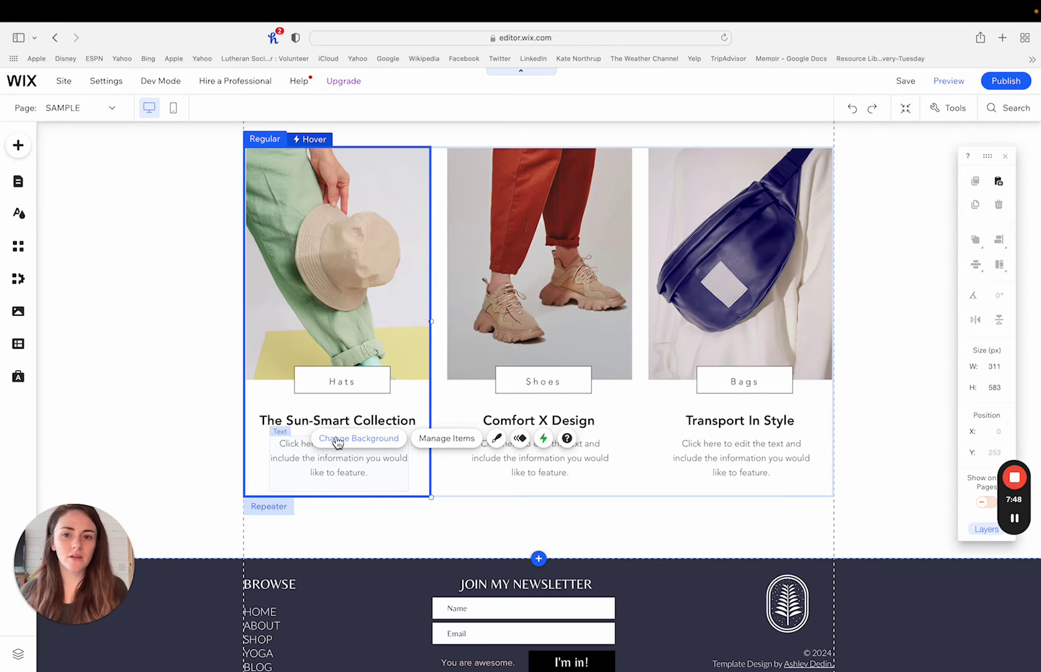
pyautogui.click(389, 486)
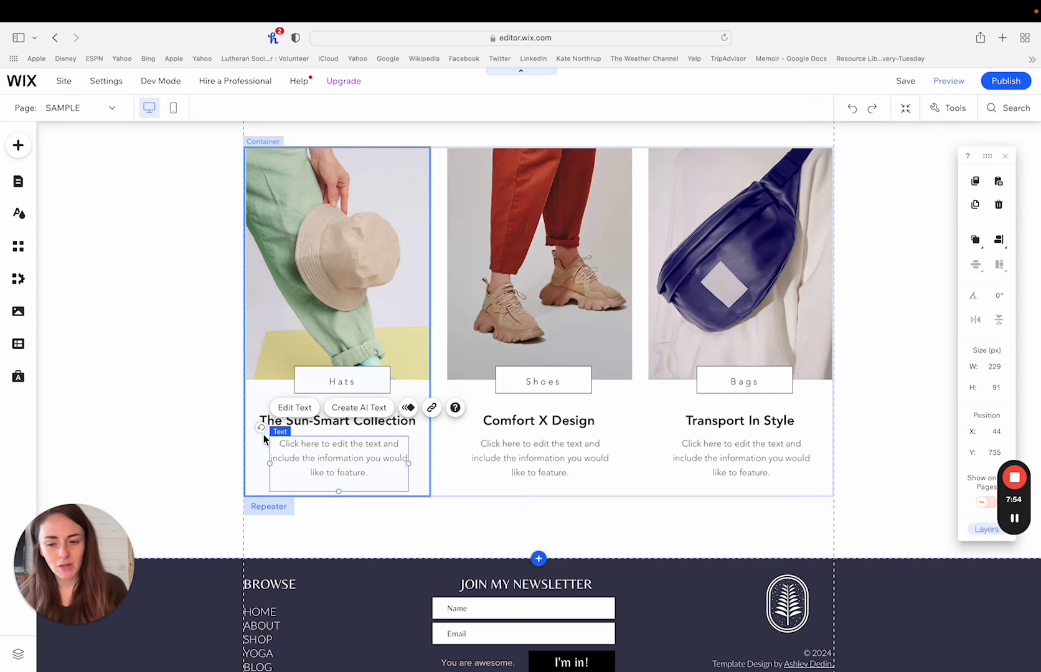
pyautogui.click(275, 422)
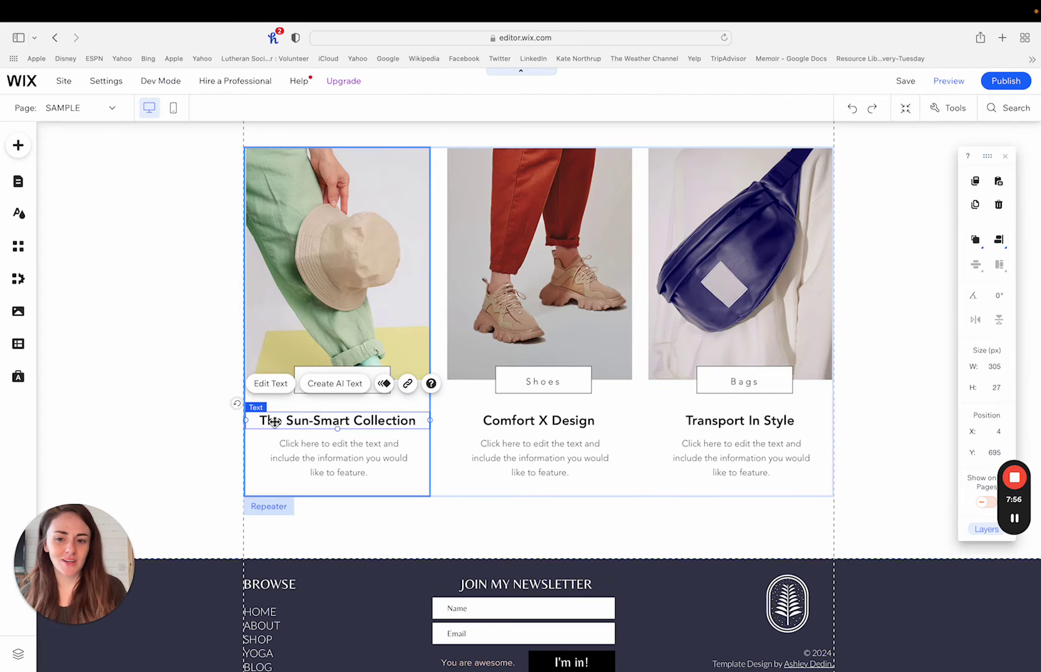
pyautogui.click(358, 382)
pyautogui.click(358, 383)
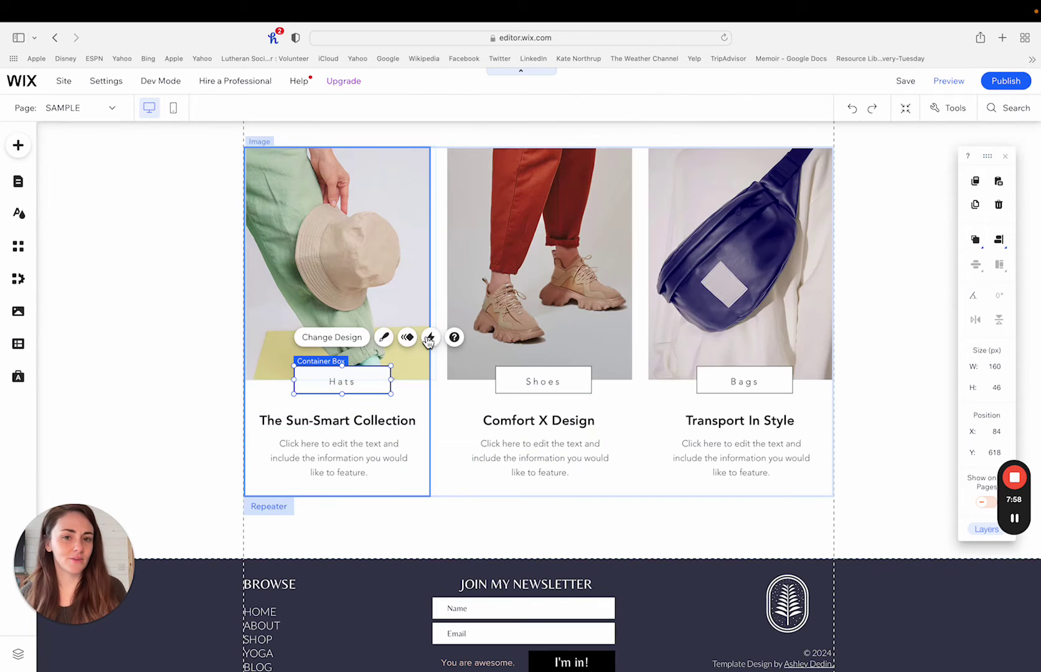
pyautogui.click(255, 341)
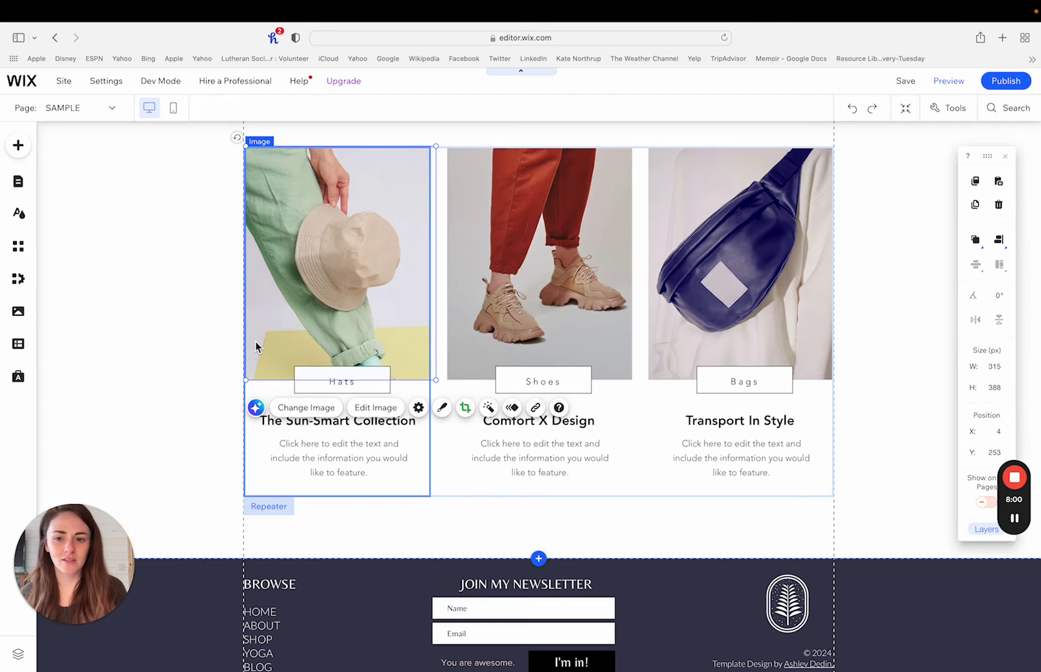
pyautogui.click(328, 462)
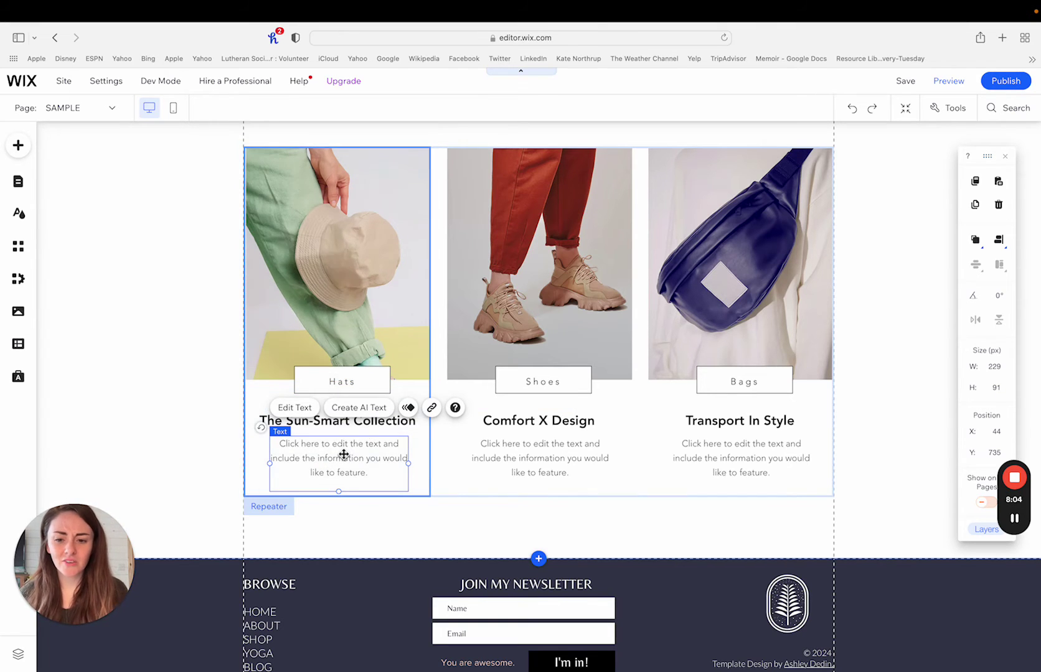
# Try Brittany Signature on the first card's description, then undo back to Avenir Light
pyautogui.doubleClick(344, 454)
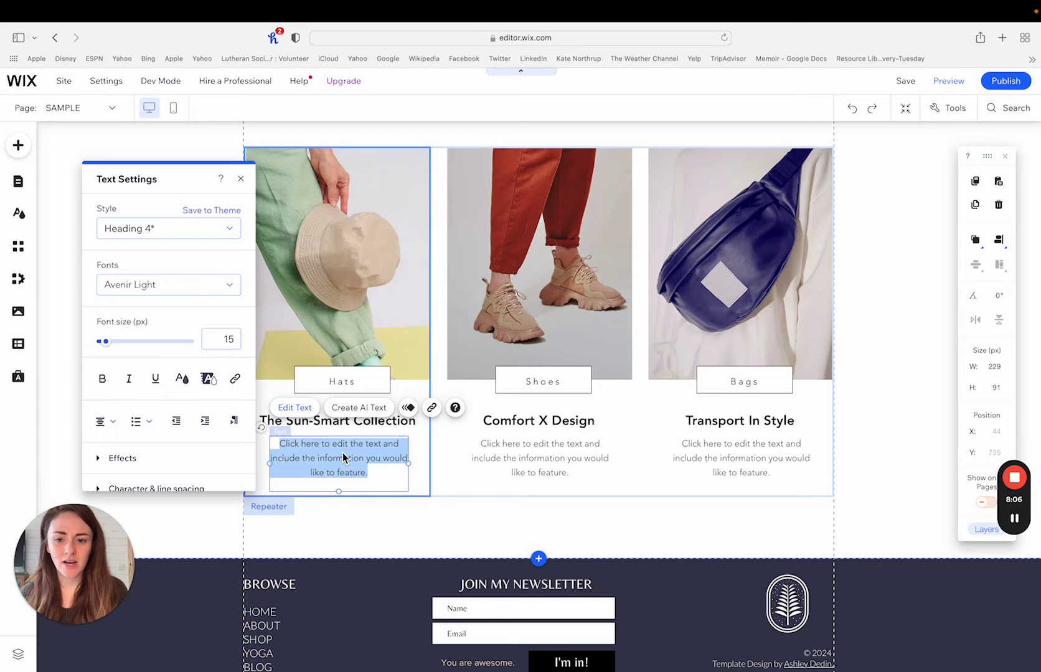
pyautogui.click(230, 284)
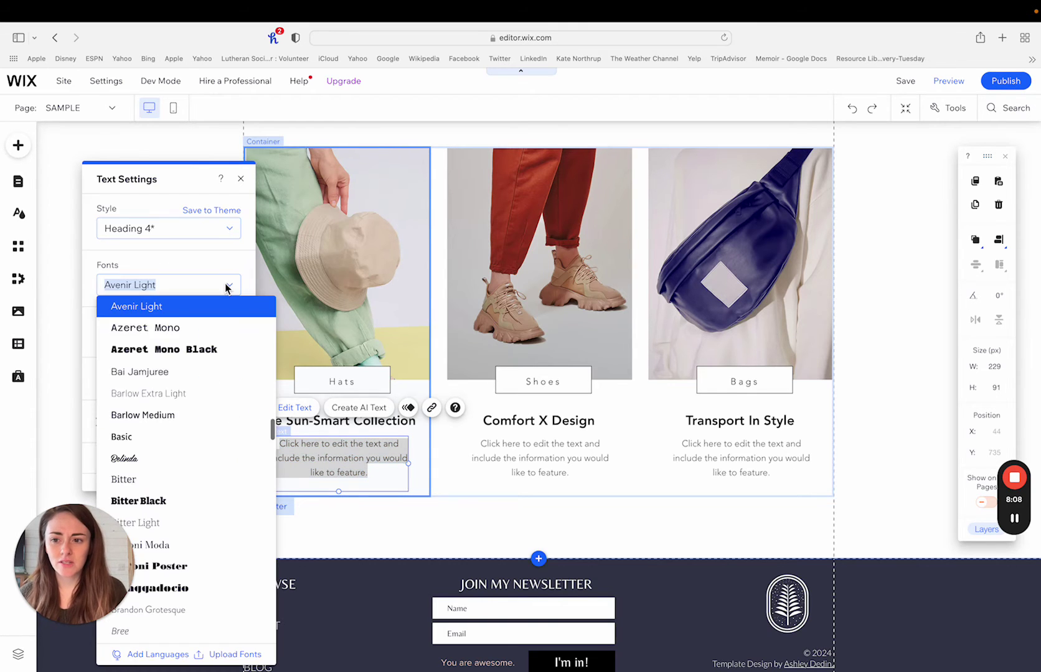
pyautogui.scroll(-10, 209, 407)
pyautogui.scroll(15, 209, 407)
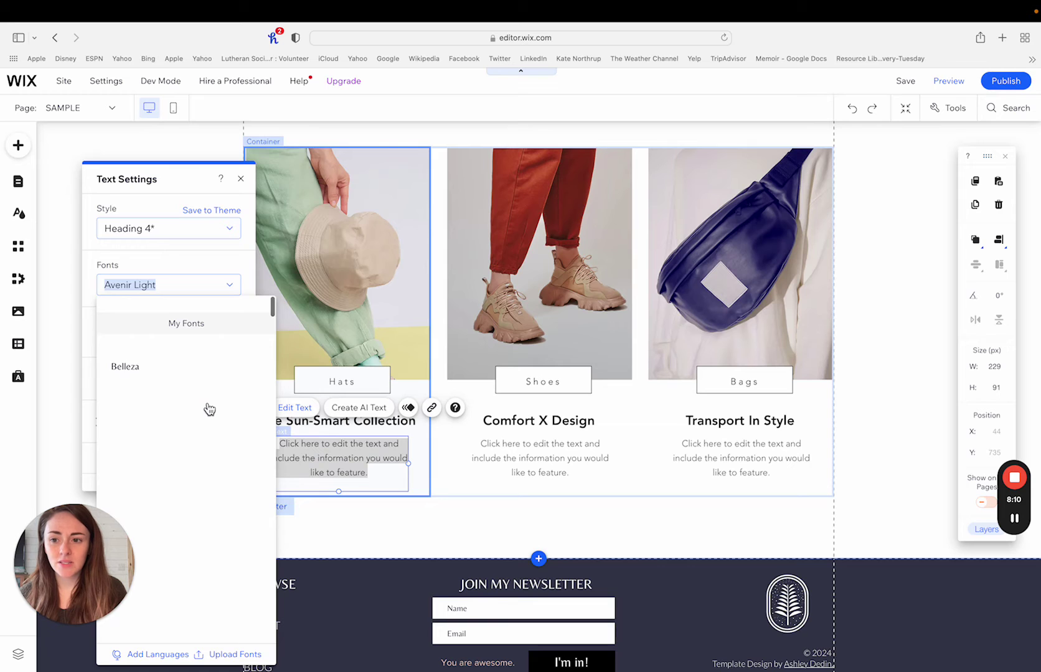
pyautogui.click(125, 372)
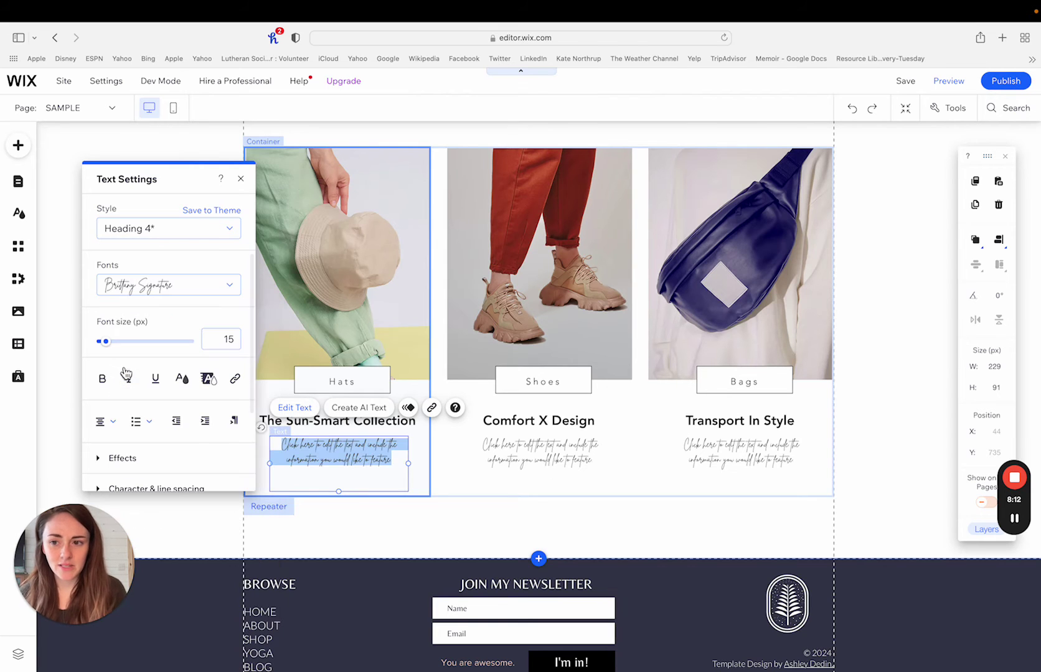
pyautogui.press('super+z')
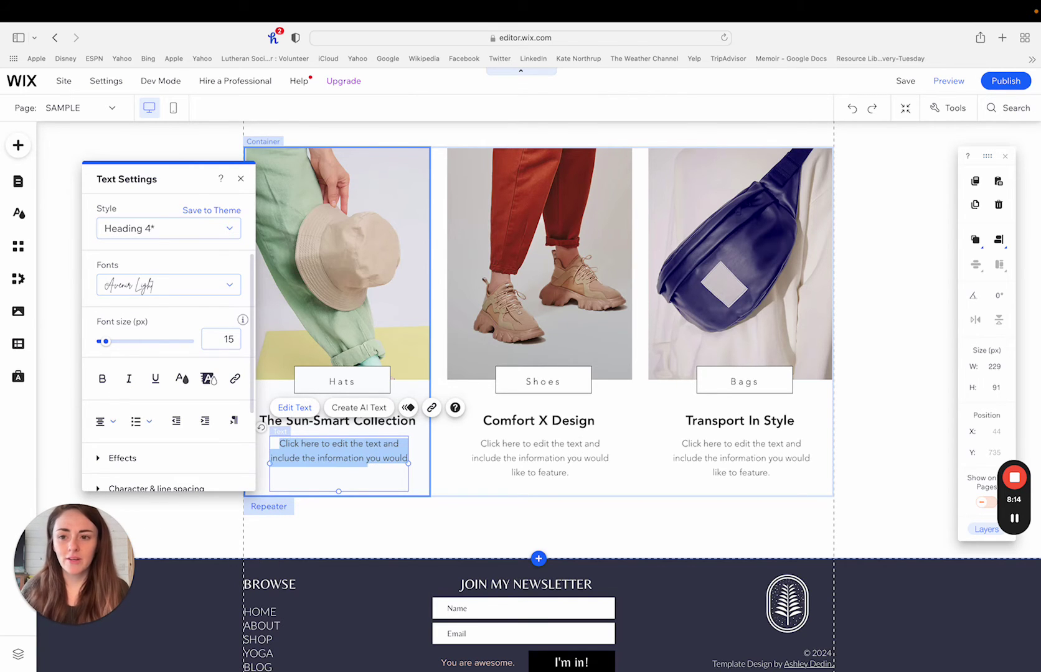
# Apply the Belleza font to the repeater card titles
pyautogui.click(392, 427)
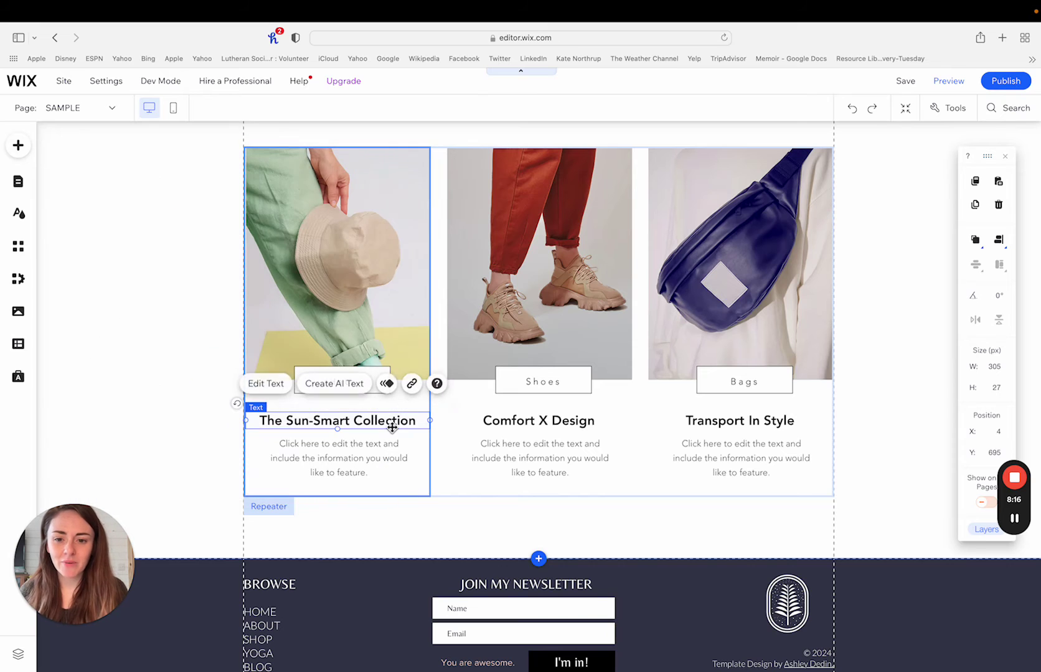
pyautogui.click(266, 384)
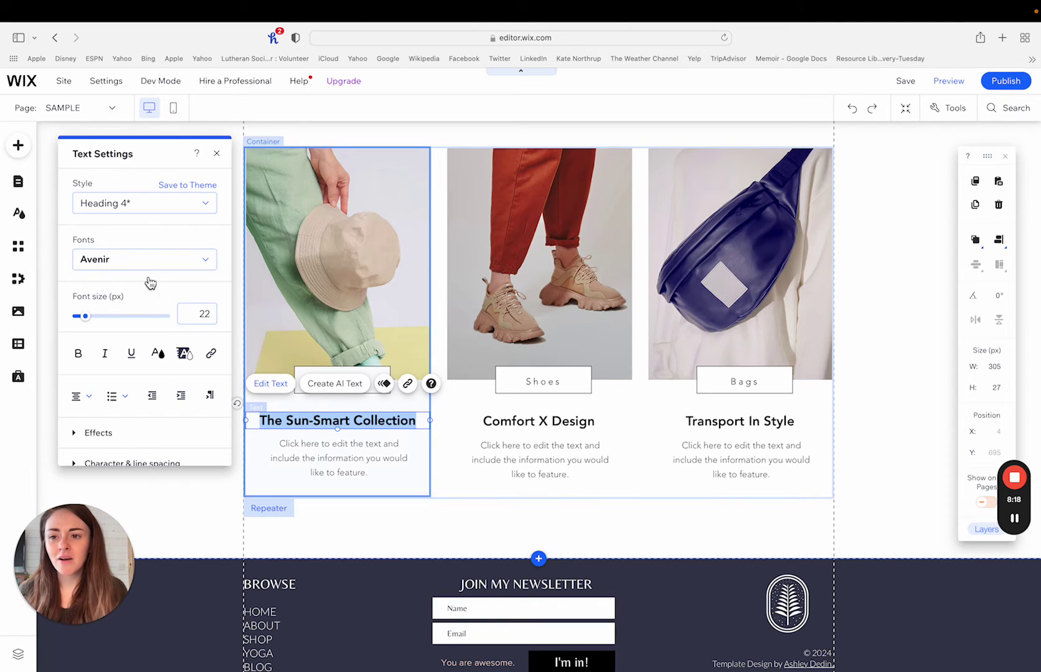
pyautogui.click(141, 260)
pyautogui.scroll(5, 170, 374)
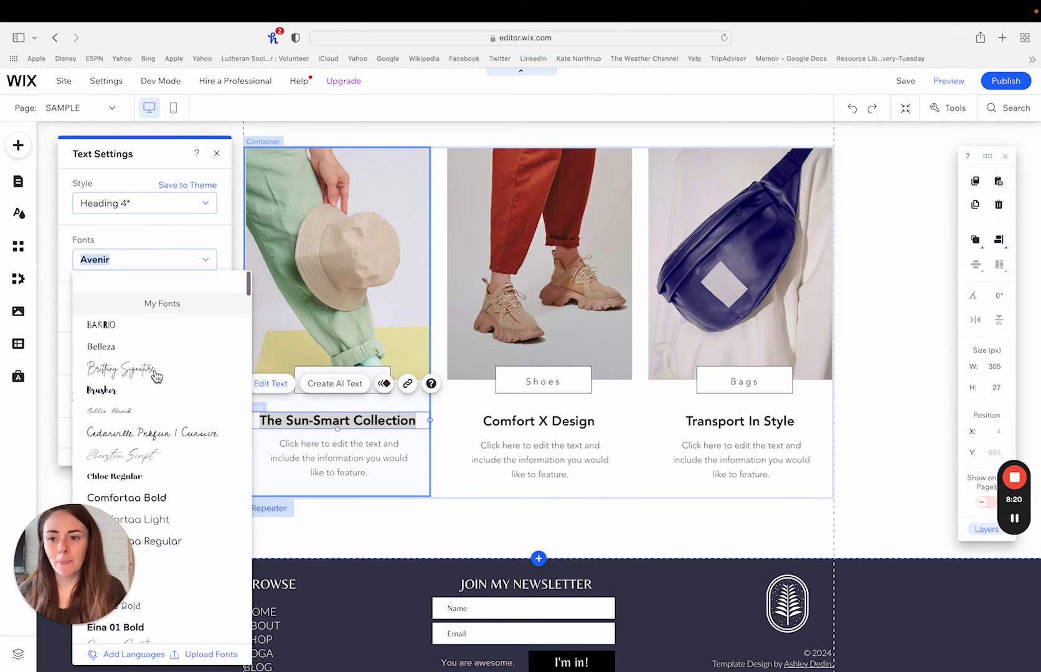
pyautogui.click(106, 325)
pyautogui.click(536, 518)
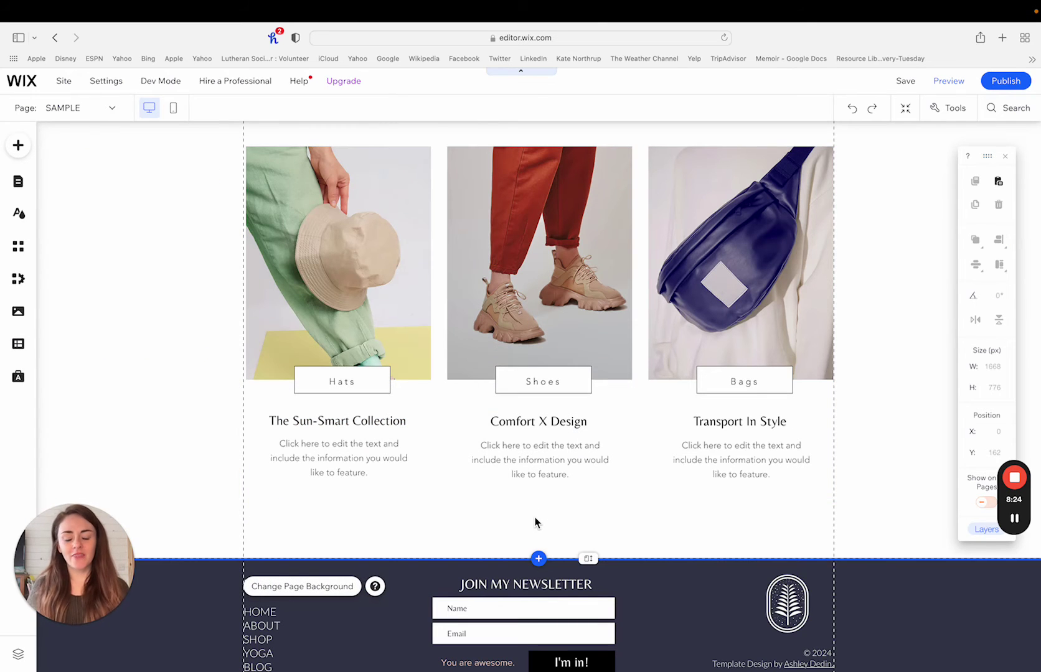
pyautogui.scroll(3, 536, 522)
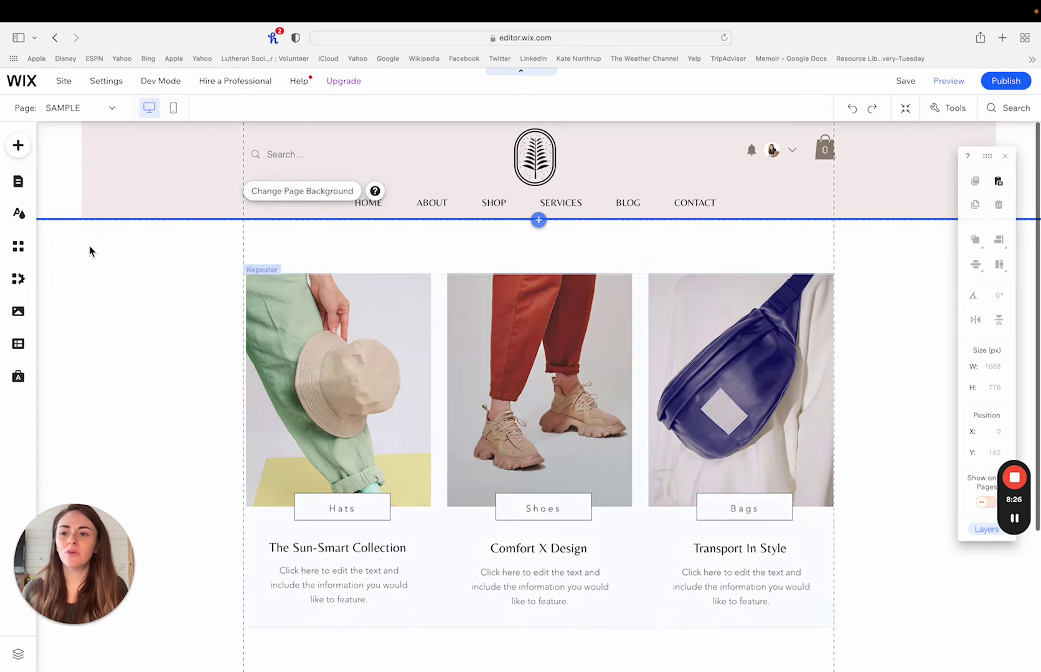
pyautogui.click(18, 183)
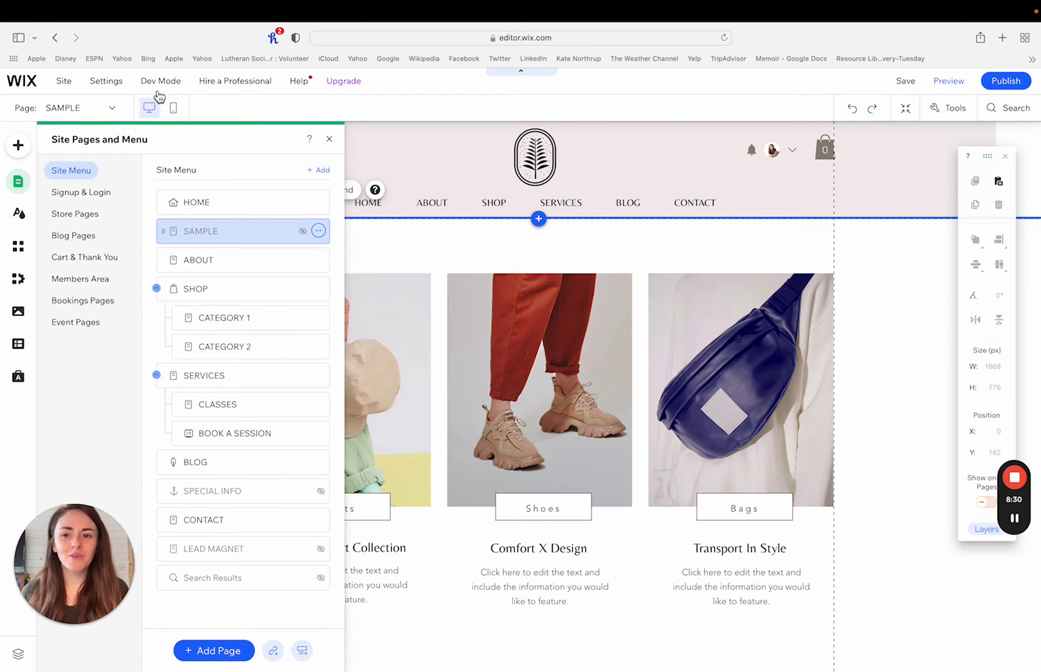
pyautogui.click(333, 142)
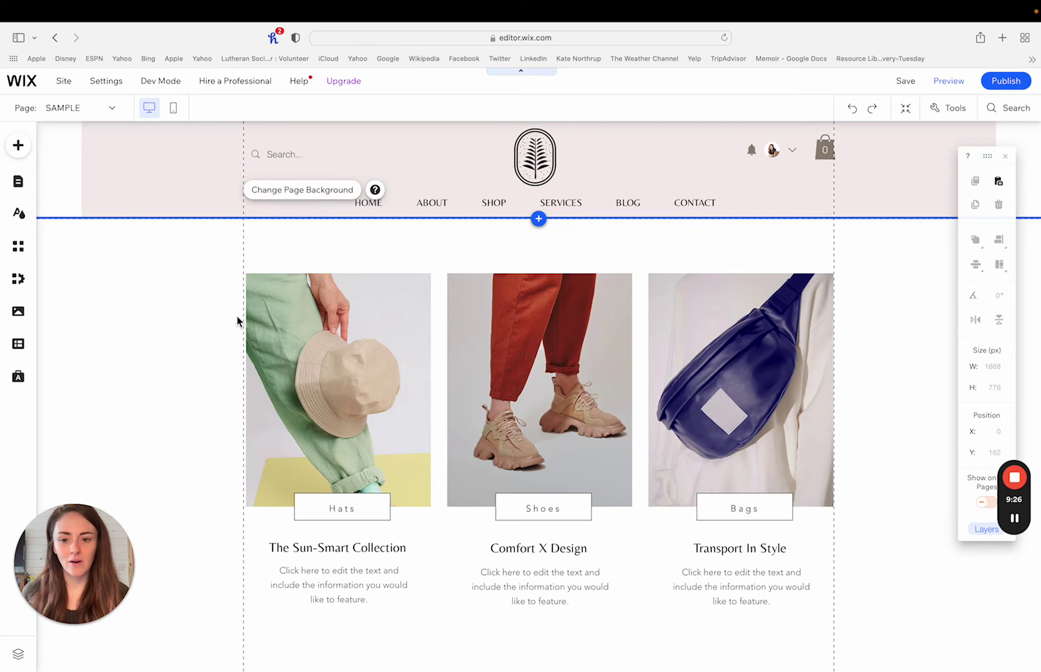
# Make the section holding the product repeater taller, adding space below the cards
pyautogui.click(317, 364)
pyautogui.click(193, 332)
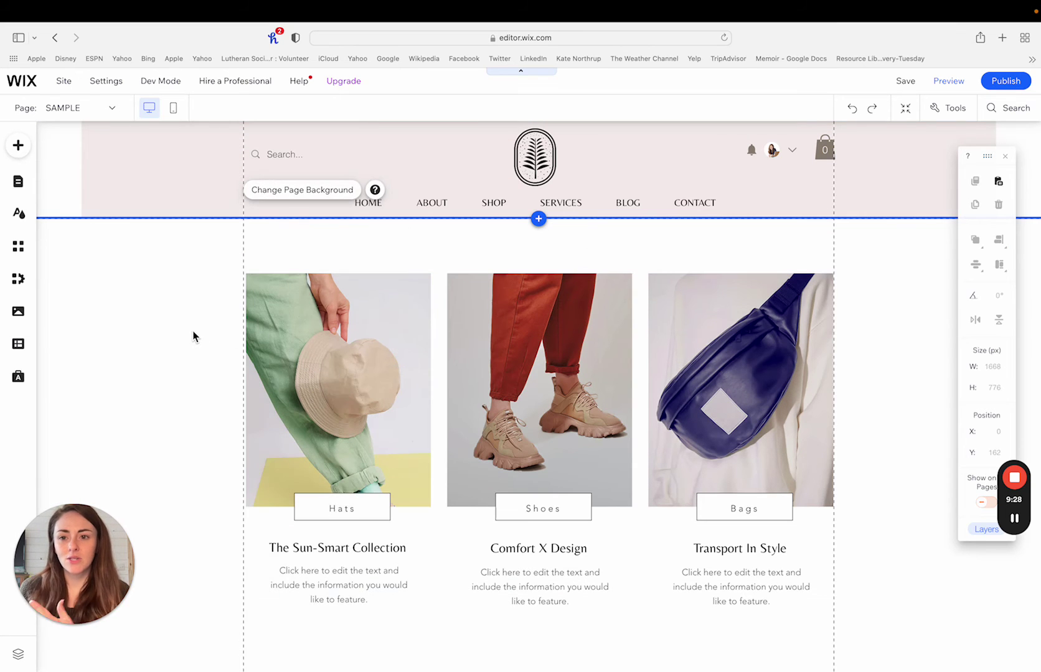
pyautogui.click(322, 358)
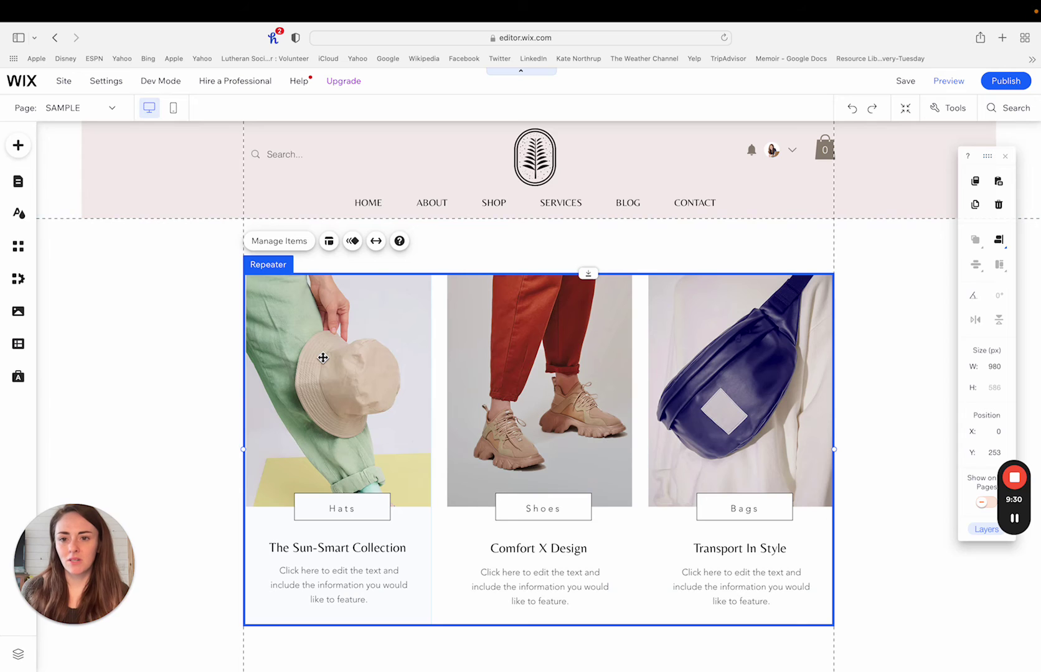
pyautogui.scroll(-5, 322, 358)
pyautogui.click(486, 494)
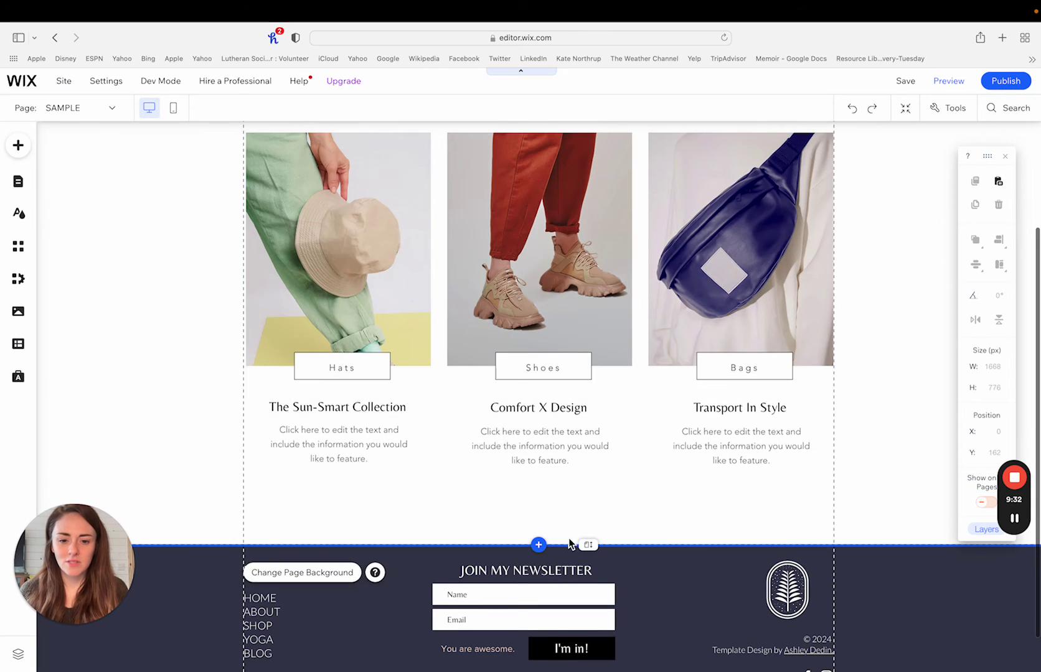
pyautogui.moveTo(587, 545); pyautogui.dragTo(588, 617)
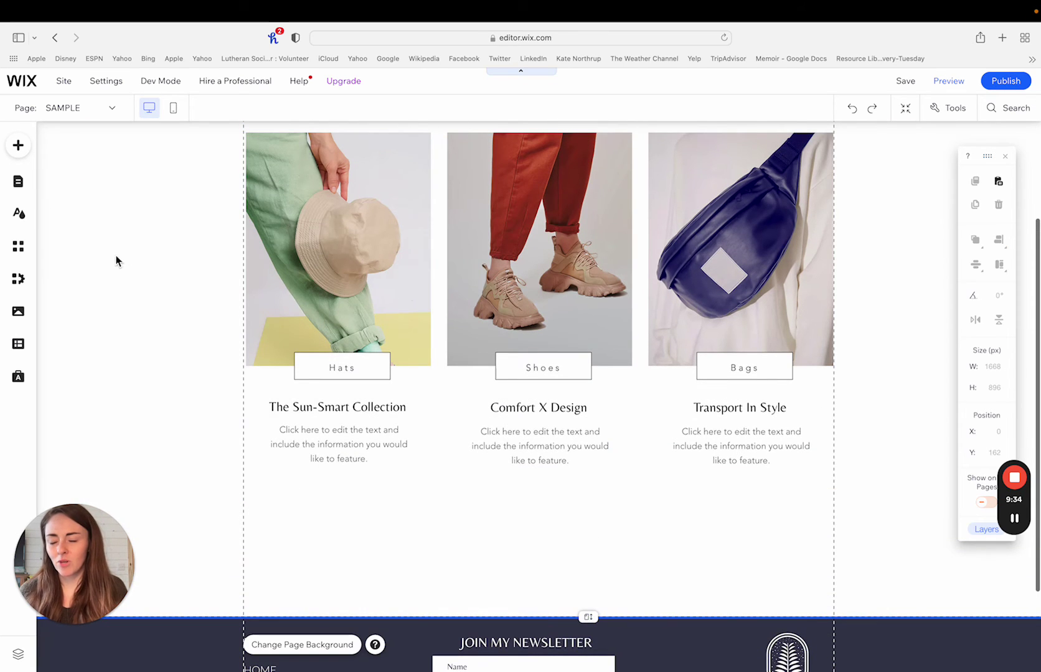
# Add a Huge Title heading from the Text elements onto the page
pyautogui.click(18, 145)
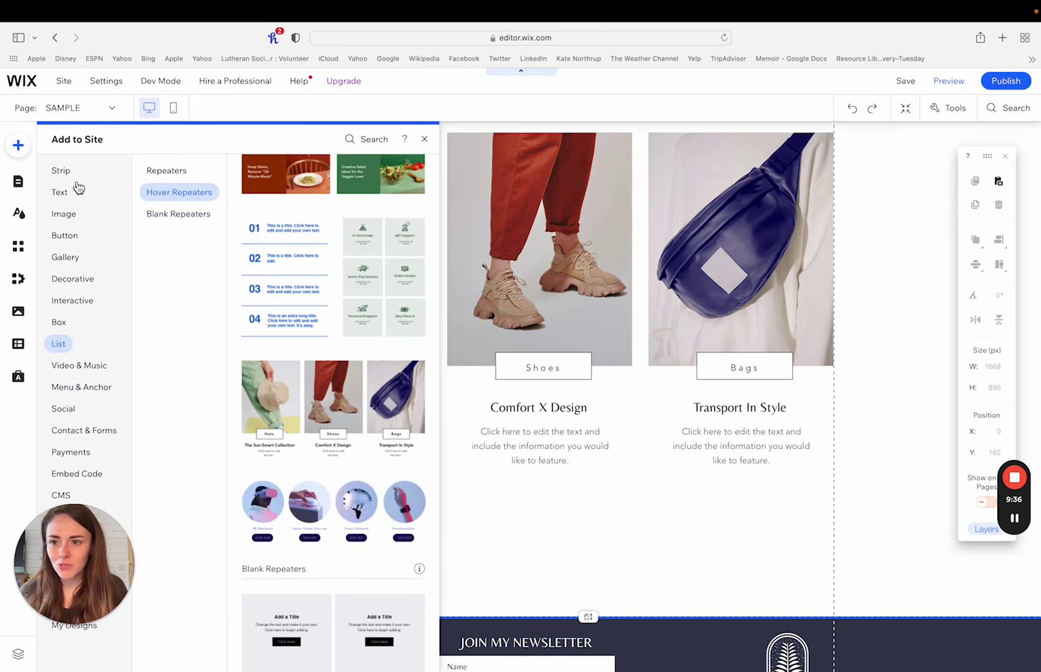
pyautogui.click(75, 181)
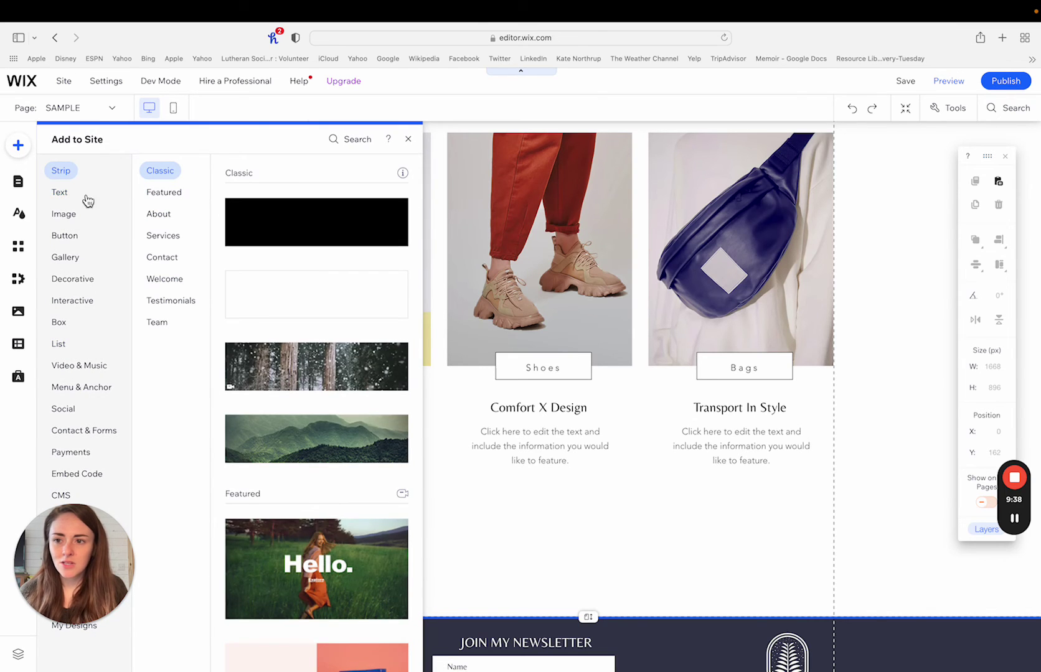
pyautogui.click(63, 193)
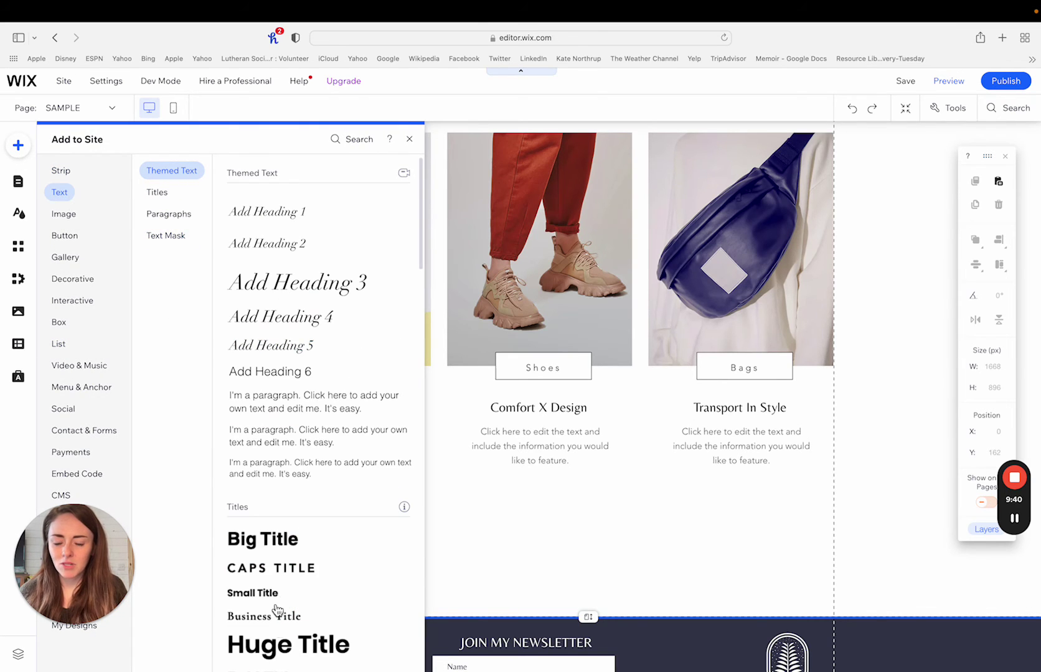
pyautogui.moveTo(274, 648); pyautogui.dragTo(532, 538)
pyautogui.click(213, 458)
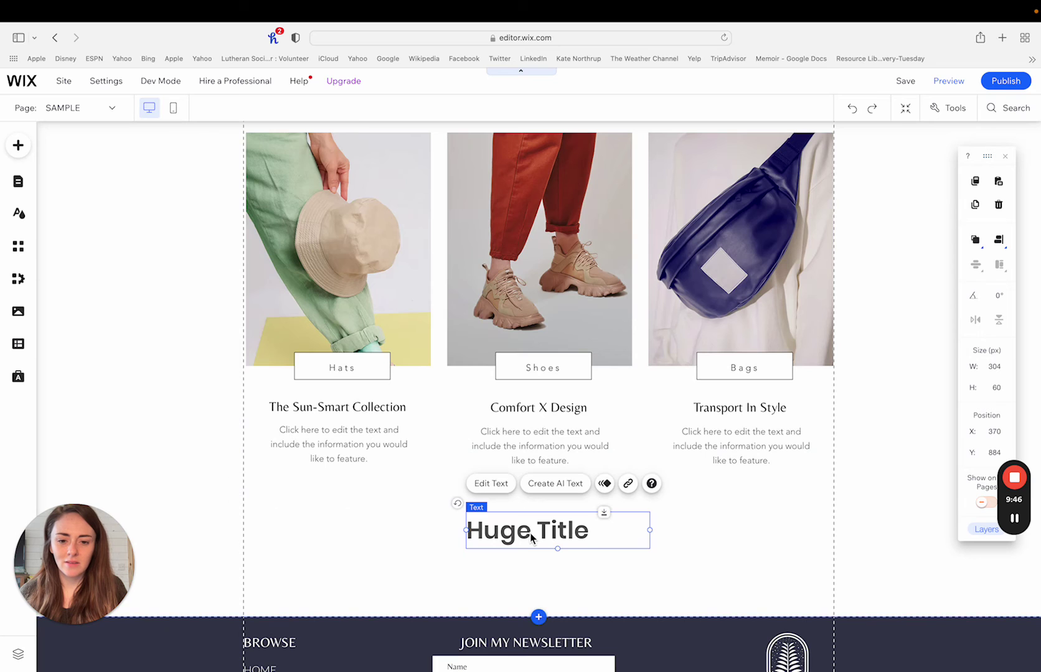
# Centre the Huge Title heading's text alignment
pyautogui.click(491, 483)
pyautogui.click(299, 483)
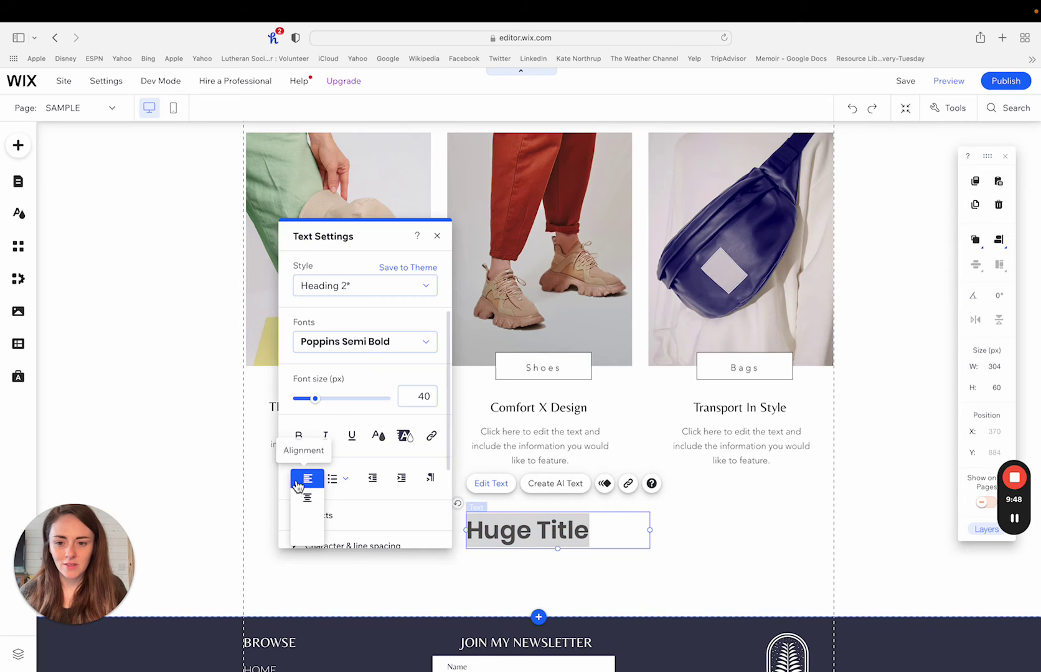
pyautogui.click(306, 498)
pyautogui.click(483, 570)
# Move Huge Title above the product images and shift the repeater down beneath it
pyautogui.click(553, 540)
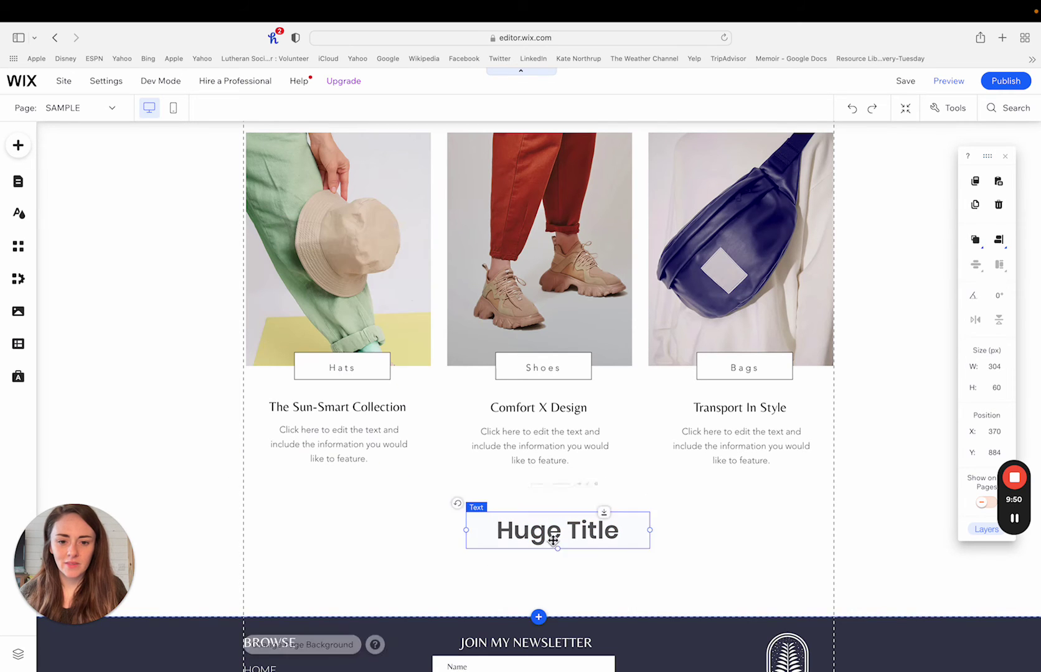
pyautogui.moveTo(553, 540); pyautogui.dragTo(531, 139)
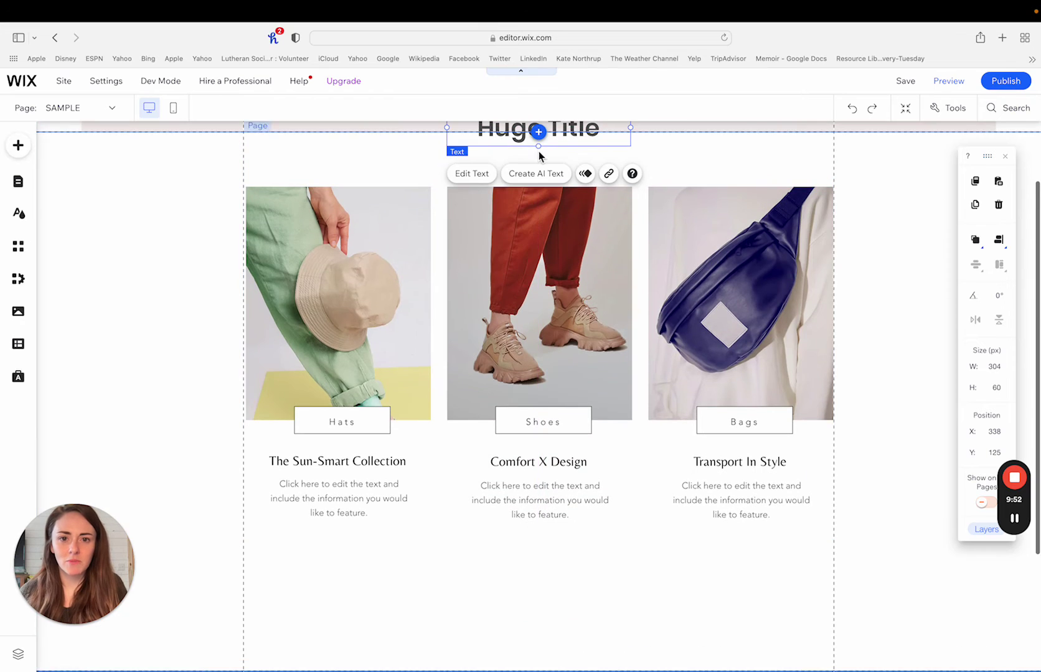
pyautogui.moveTo(498, 261); pyautogui.dragTo(494, 312)
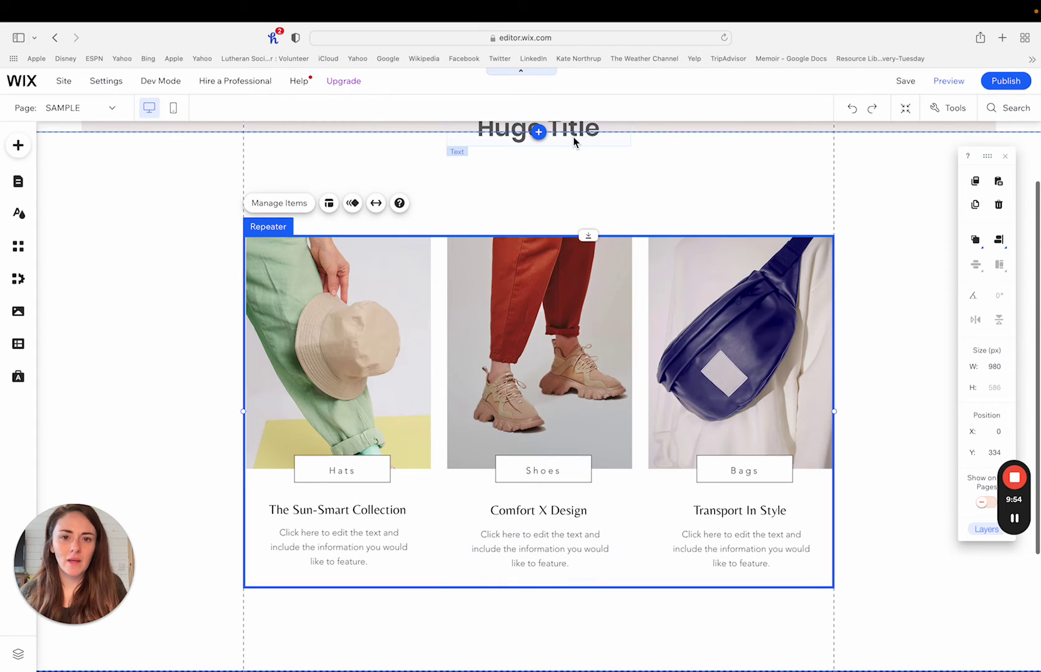
pyautogui.moveTo(573, 142); pyautogui.dragTo(568, 209)
# Switch to the mobile layout, scroll through the page, and select the two-line Huge Title
pyautogui.click(214, 240)
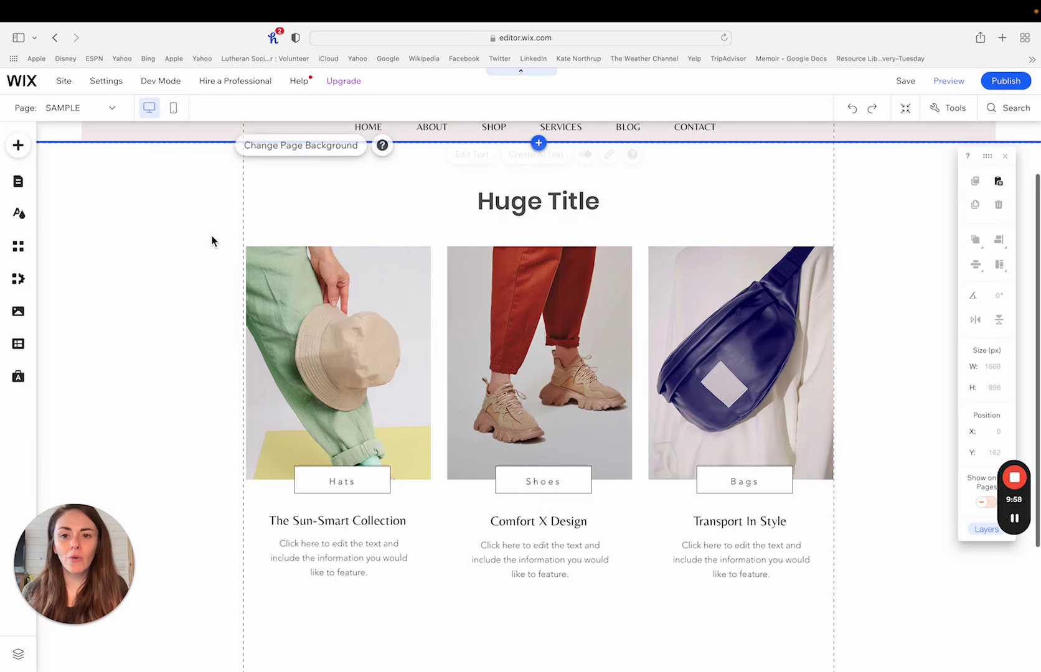
pyautogui.click(176, 113)
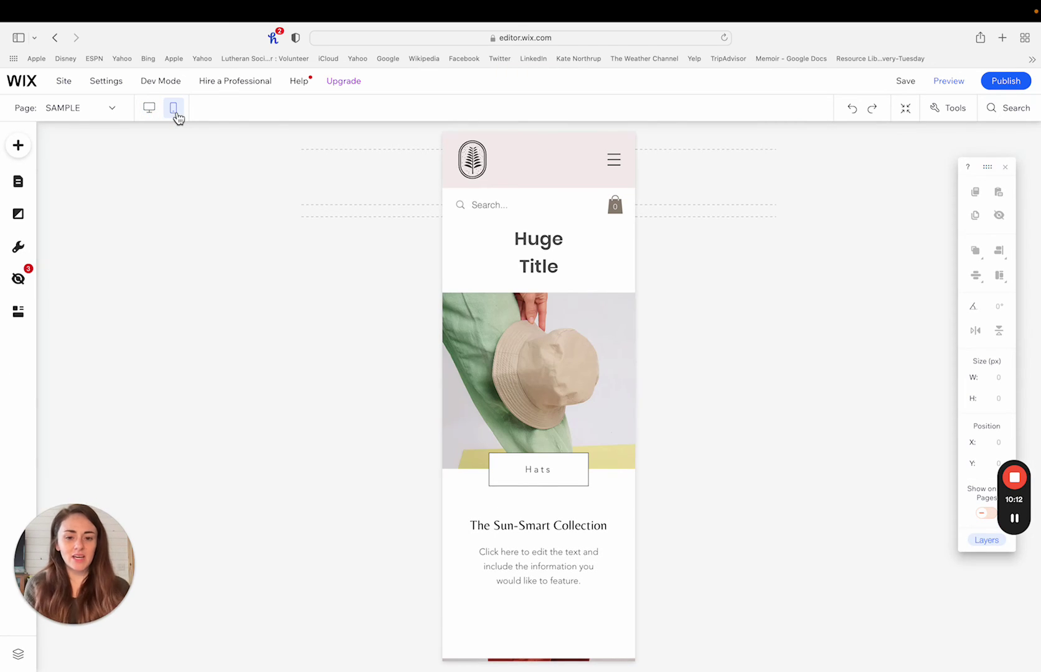
pyautogui.scroll(-10, 506, 310)
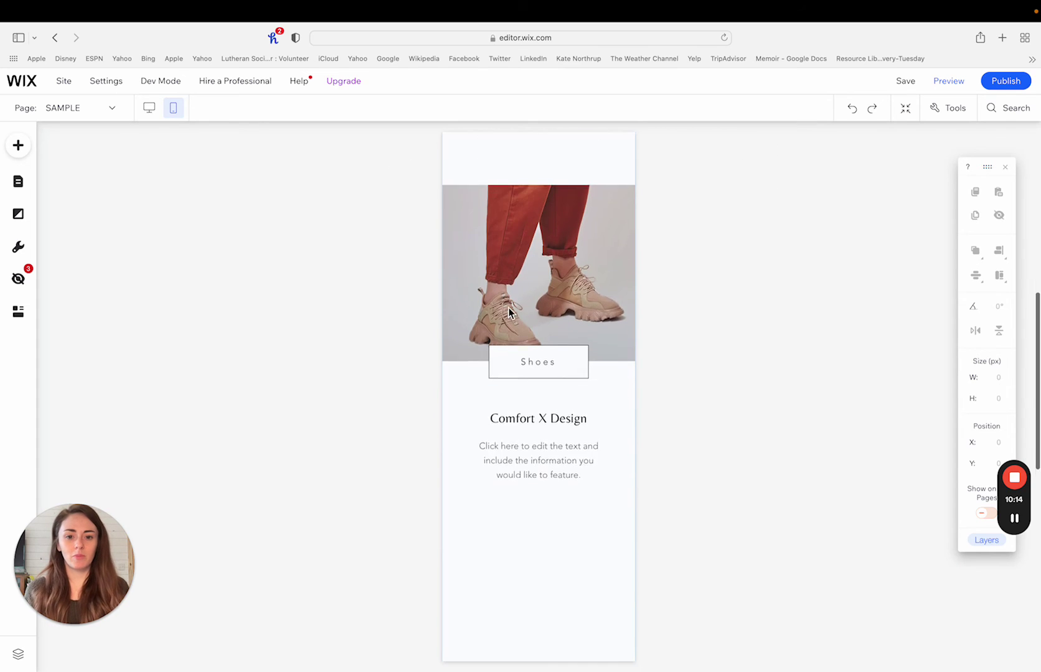
pyautogui.scroll(-5, 508, 311)
pyautogui.scroll(14, 509, 312)
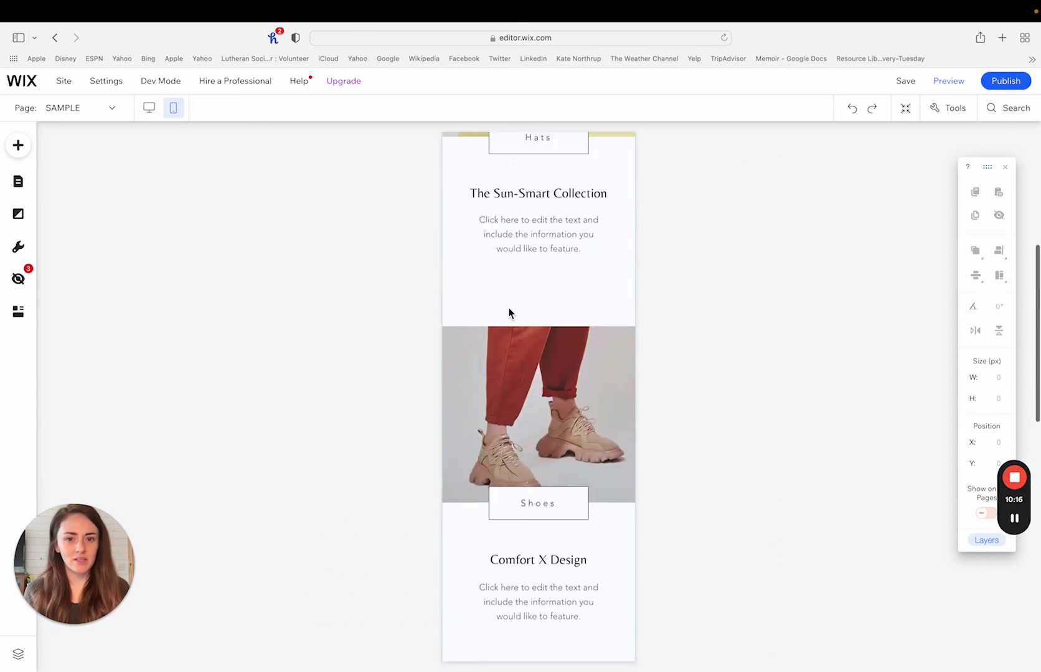
pyautogui.click(538, 267)
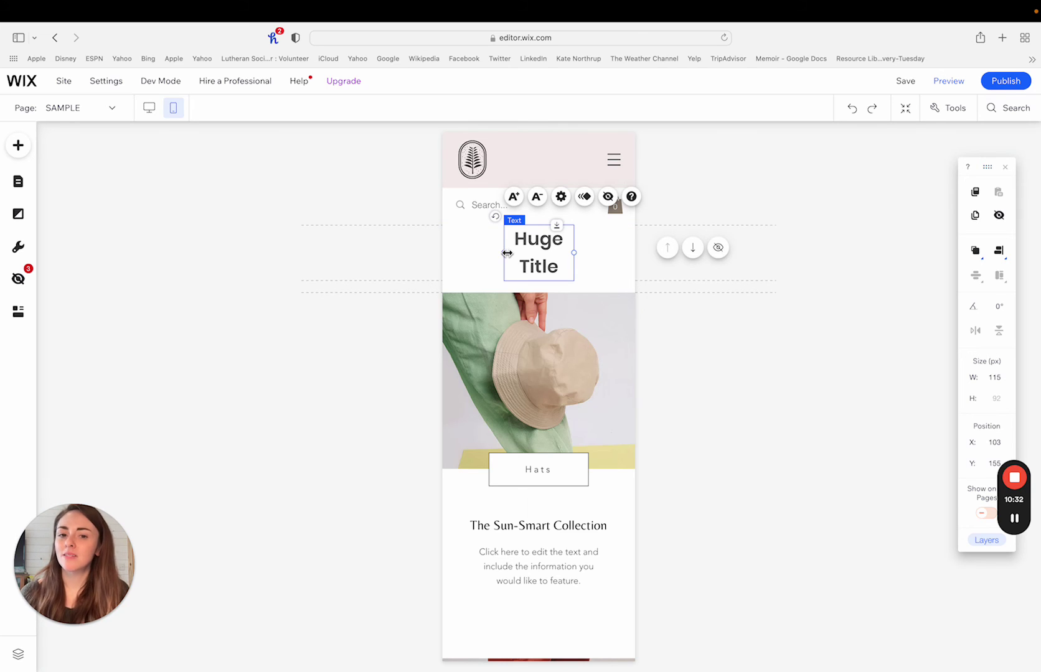
# Widen the mobile Huge Title box to fit one line, hide the size panel, and nudge it
pyautogui.moveTo(508, 253); pyautogui.dragTo(487, 244)
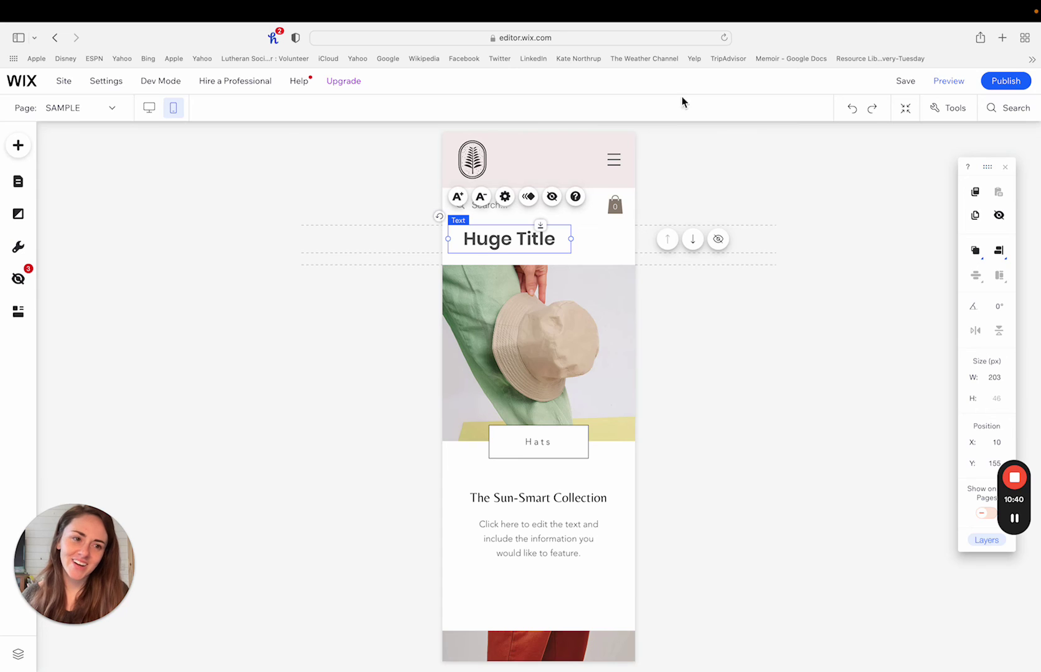
pyautogui.click(1005, 167)
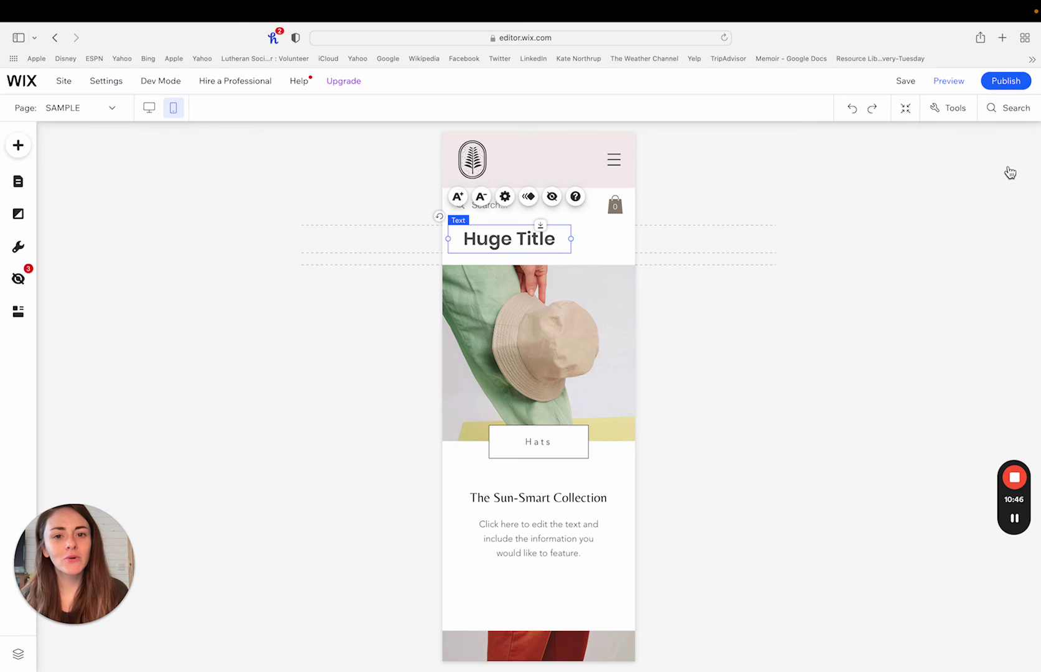
pyautogui.moveTo(524, 237)
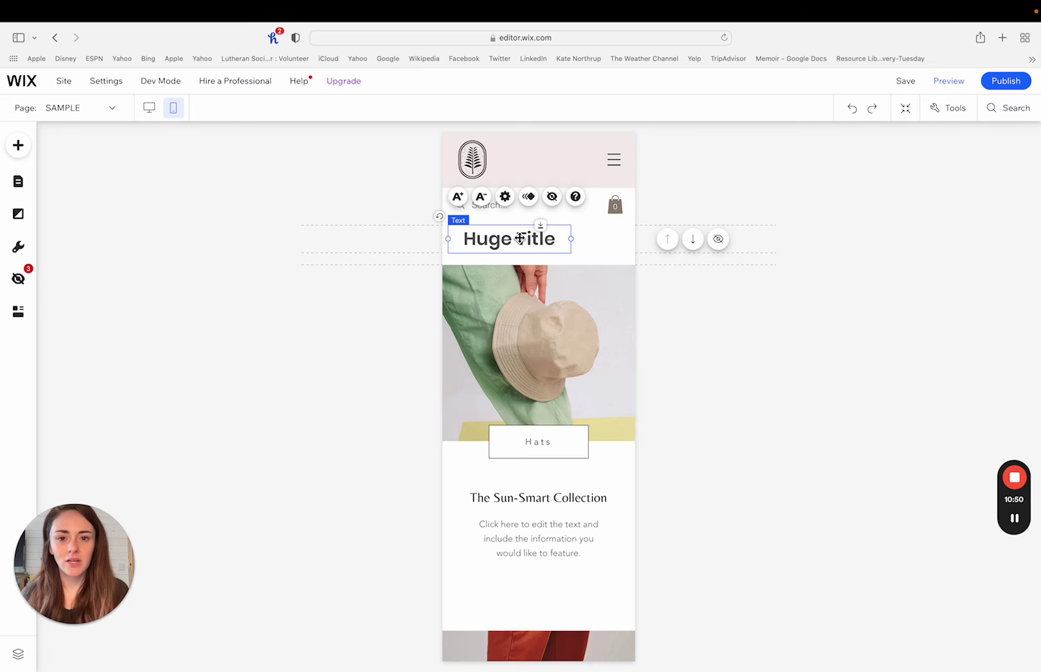
pyautogui.moveTo(497, 245)
pyautogui.mouseDown()
pyautogui.moveTo(530, 246)
pyautogui.moveTo(502, 249)
pyautogui.mouseUp()
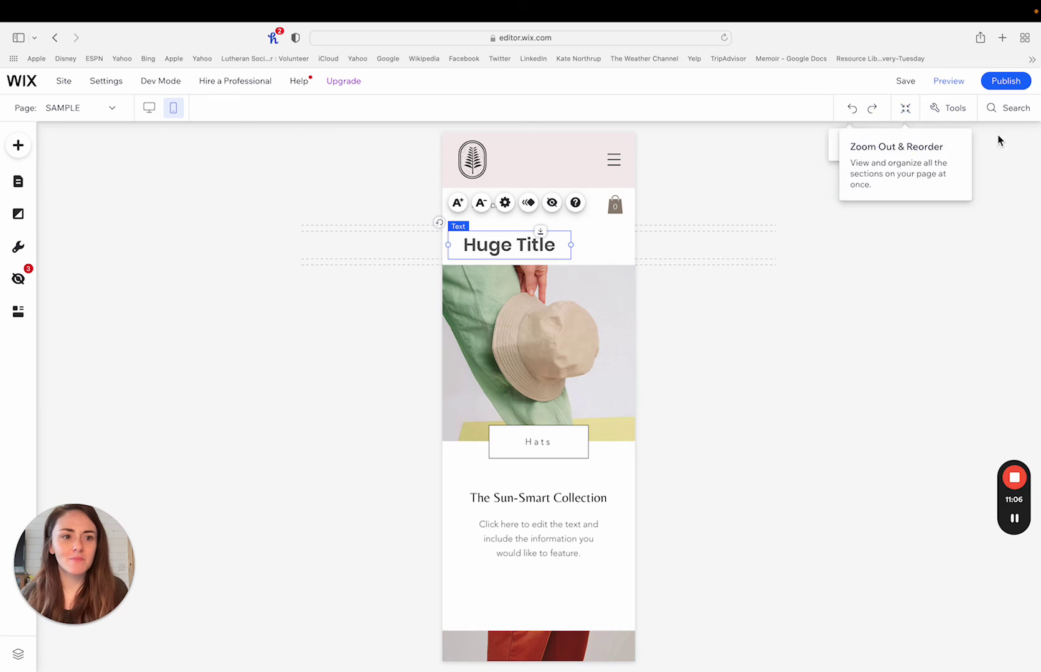
# Turn the Toolbar option back on in the Tools menu
pyautogui.click(944, 117)
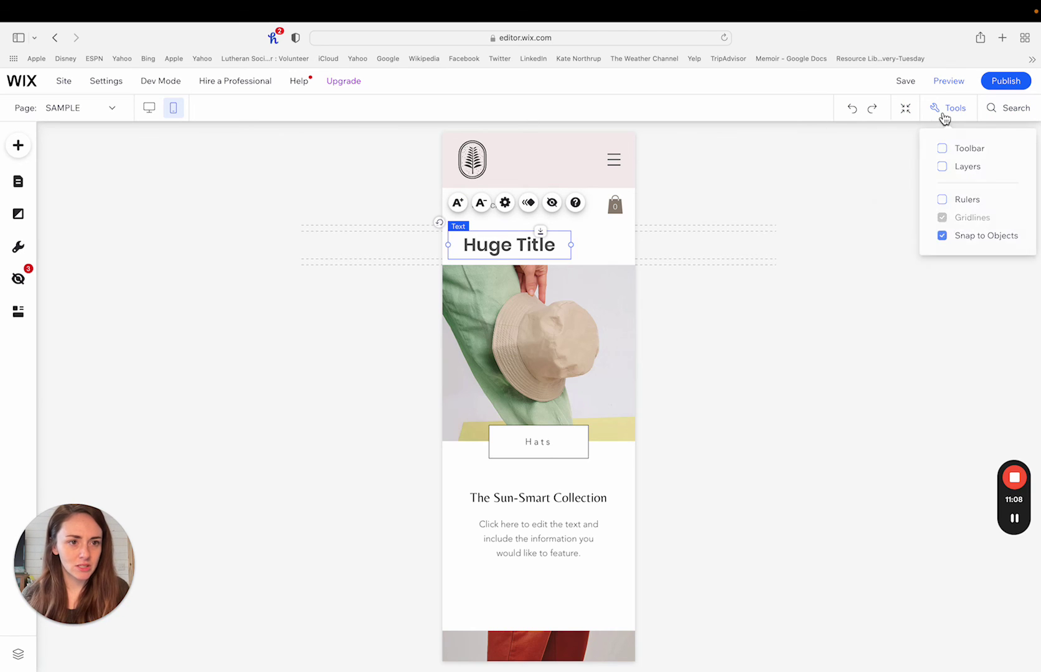
pyautogui.click(945, 153)
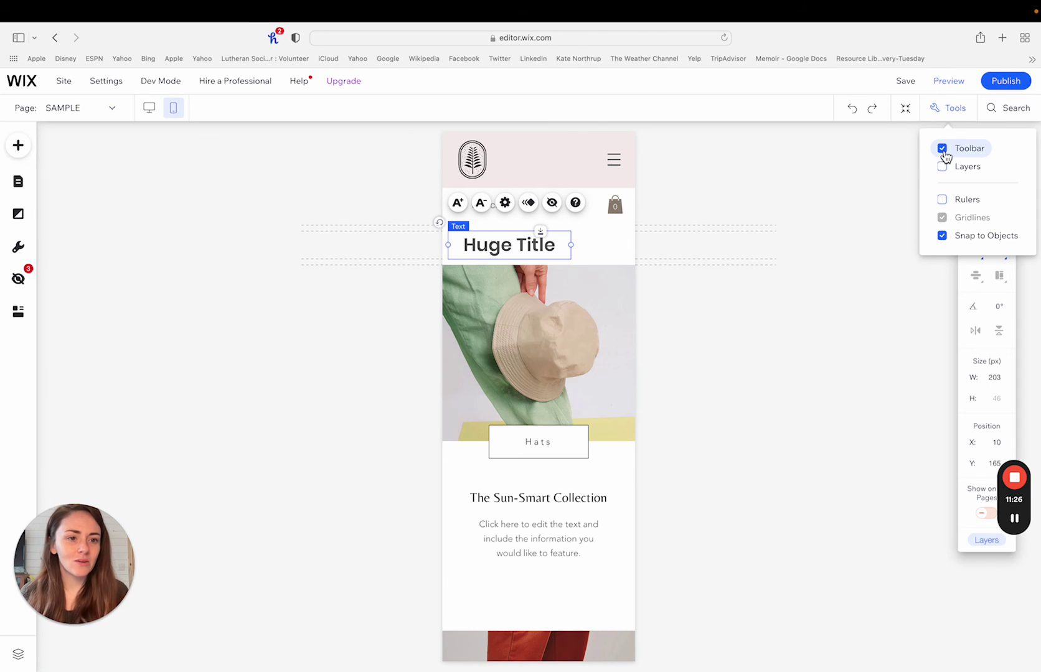
pyautogui.click(862, 333)
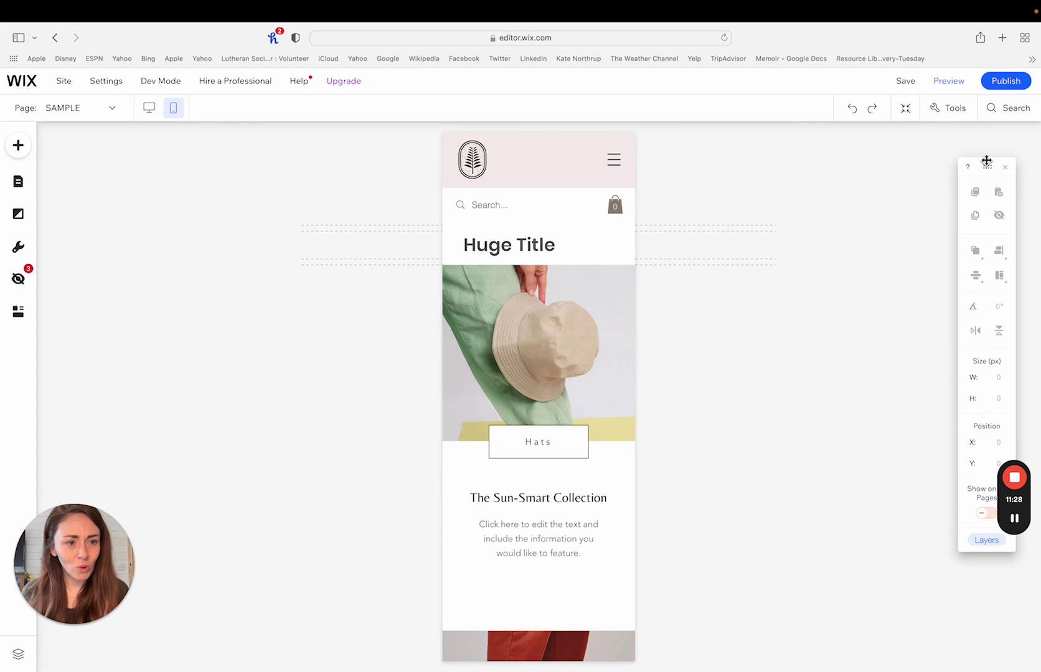
# Align the Huge Title heading to center on the mobile page, moving X from 10 to 58
pyautogui.moveTo(986, 161); pyautogui.dragTo(841, 178)
pyautogui.click(543, 246)
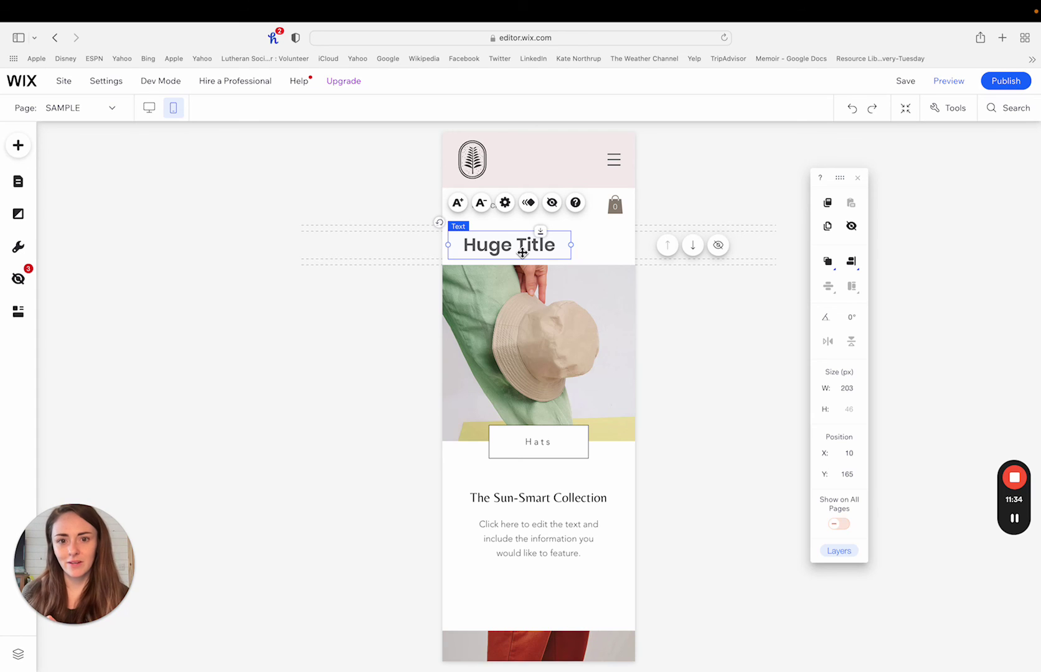
pyautogui.click(855, 267)
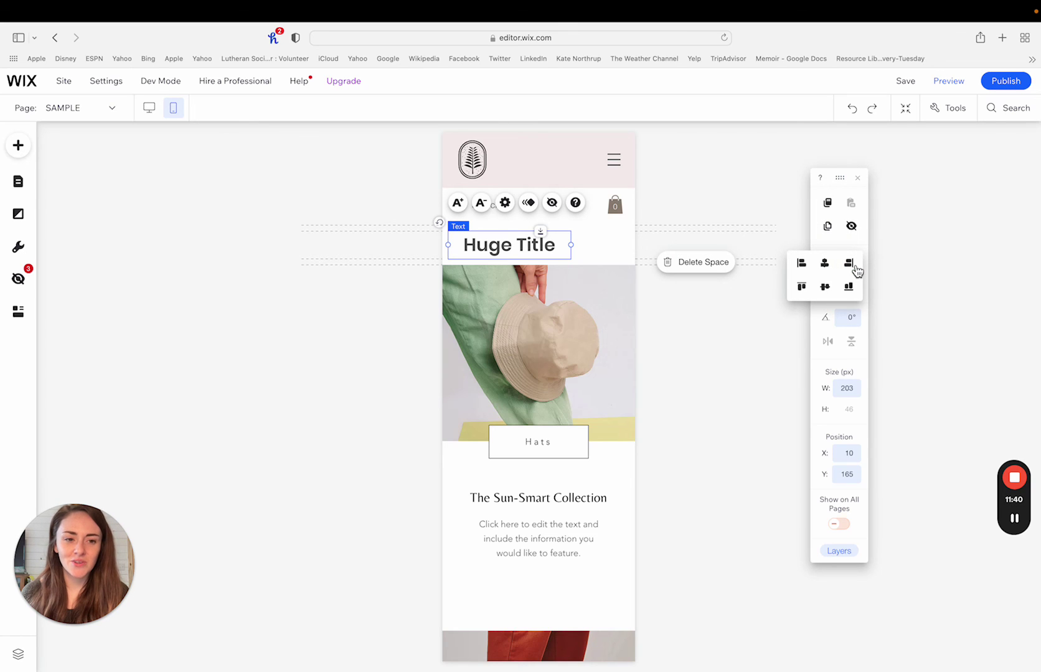
pyautogui.click(826, 266)
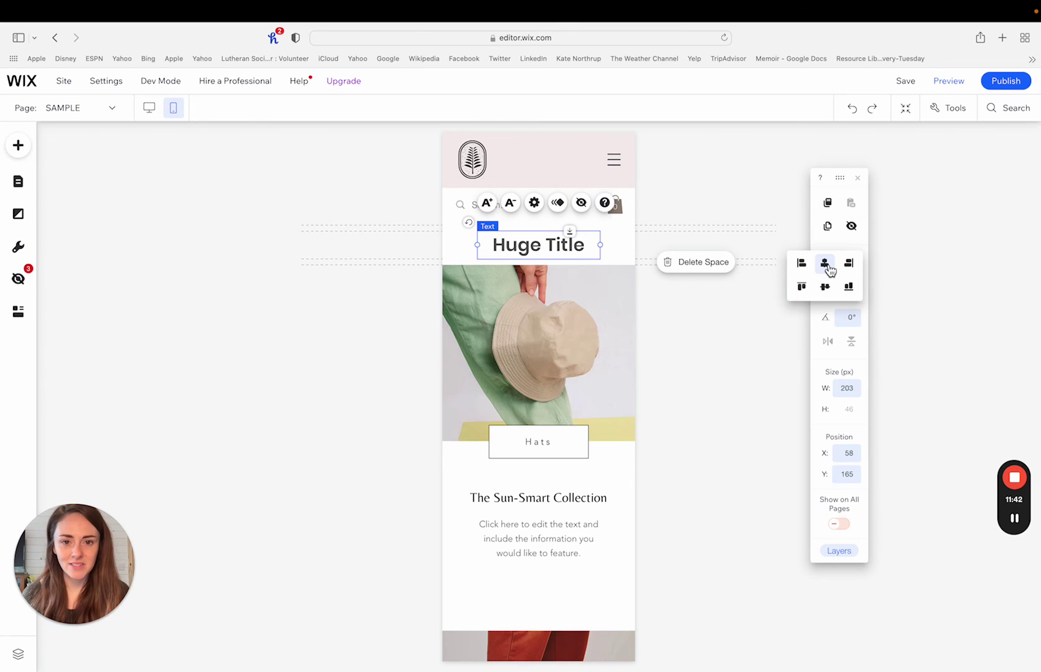
pyautogui.click(757, 334)
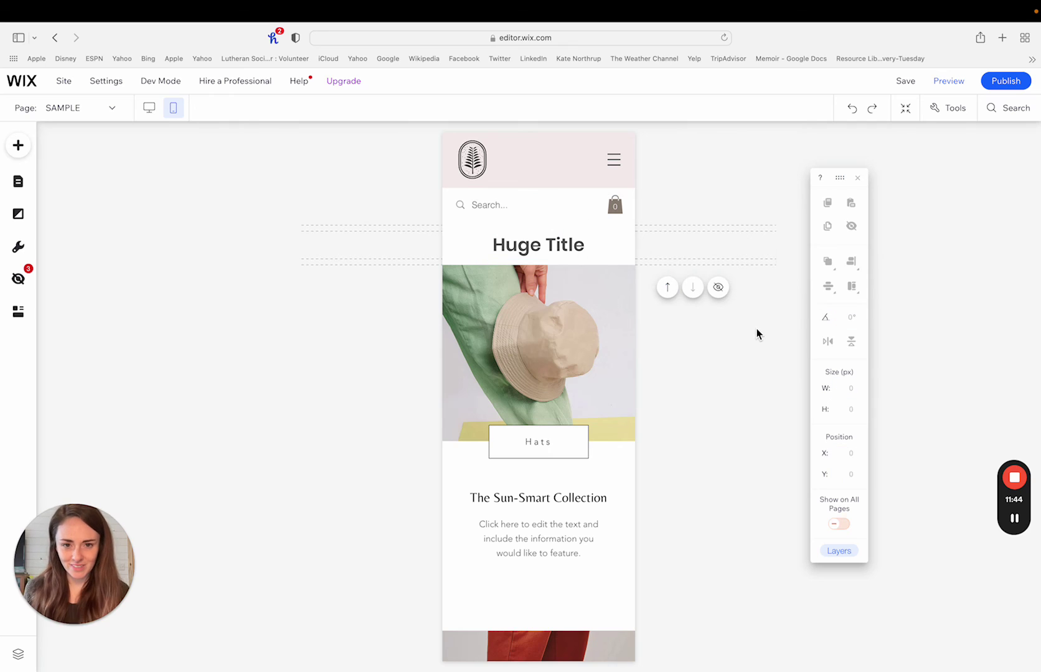
# Drag the Hats item container's bottom edge up to trim empty space below its description
pyautogui.click(548, 607)
pyautogui.moveTo(543, 617); pyautogui.dragTo(540, 584)
pyautogui.click(350, 575)
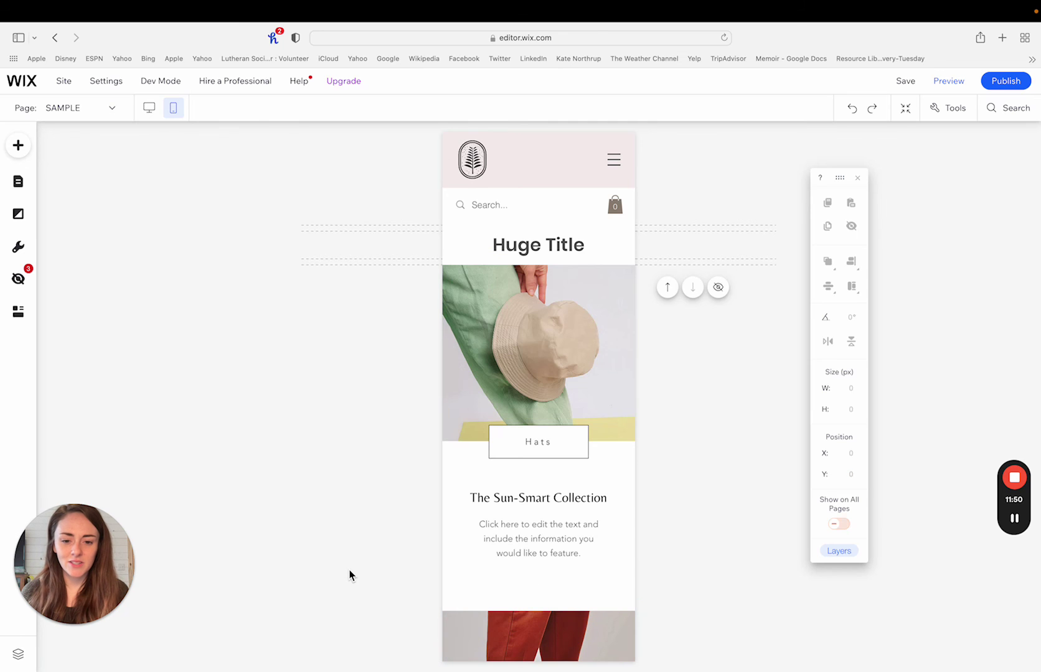